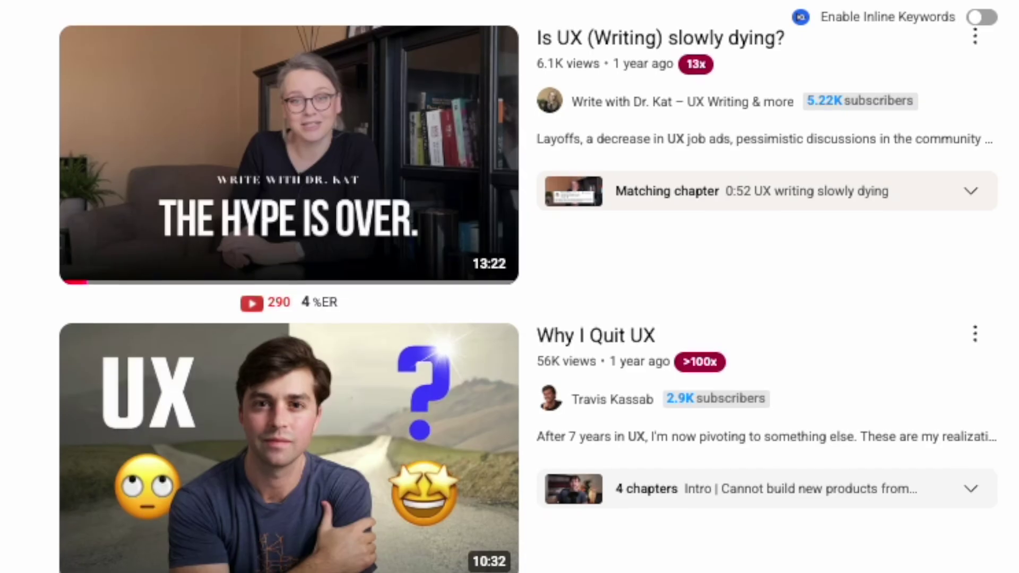
Generate a Relume project from the 'create an ios app' prompt, then scroll to Stitch's example designs.
scroll(73, 419, down, 5)
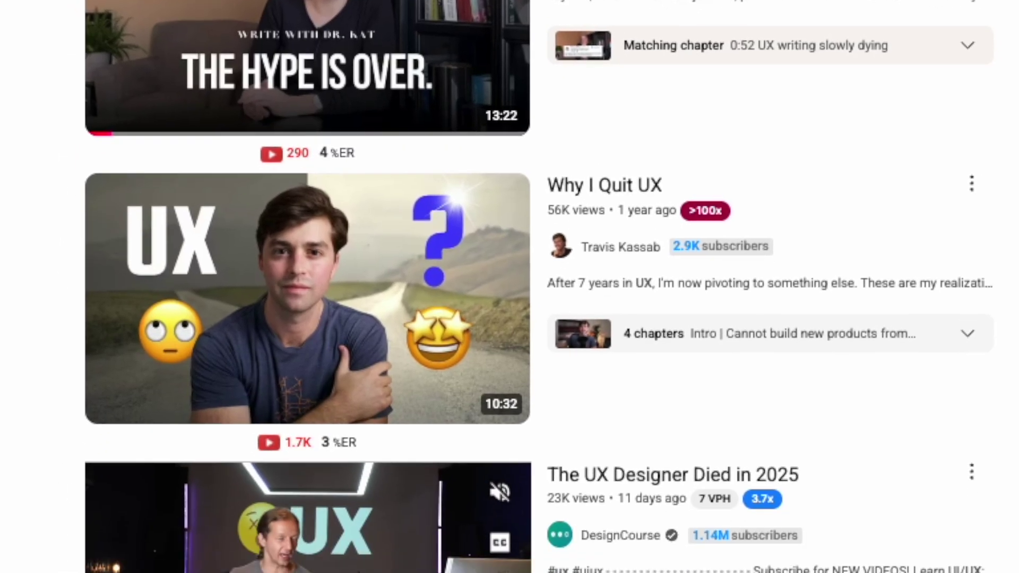
scroll(74, 420, down, 5)
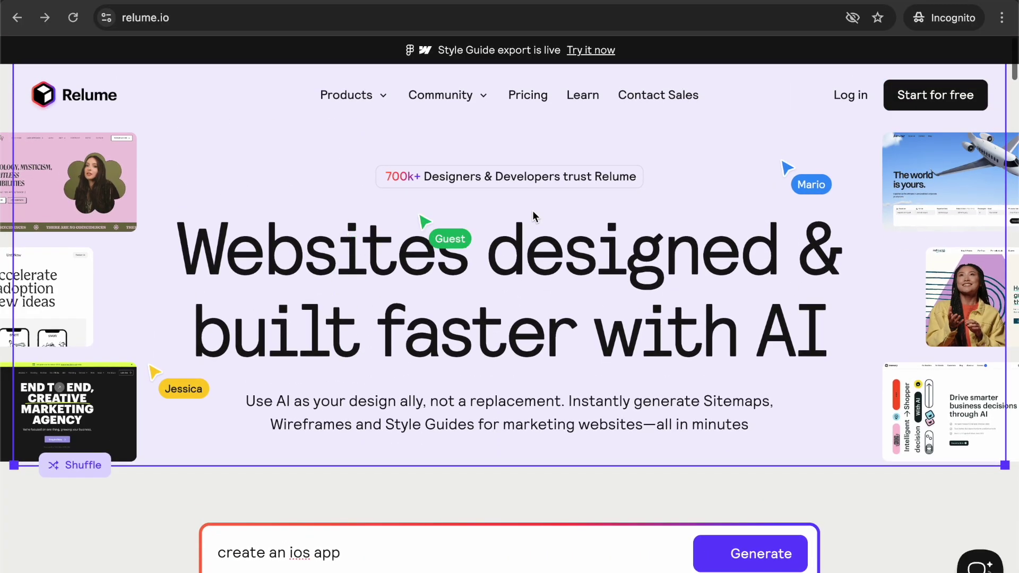
scroll(777, 223, down, 4)
click(546, 357)
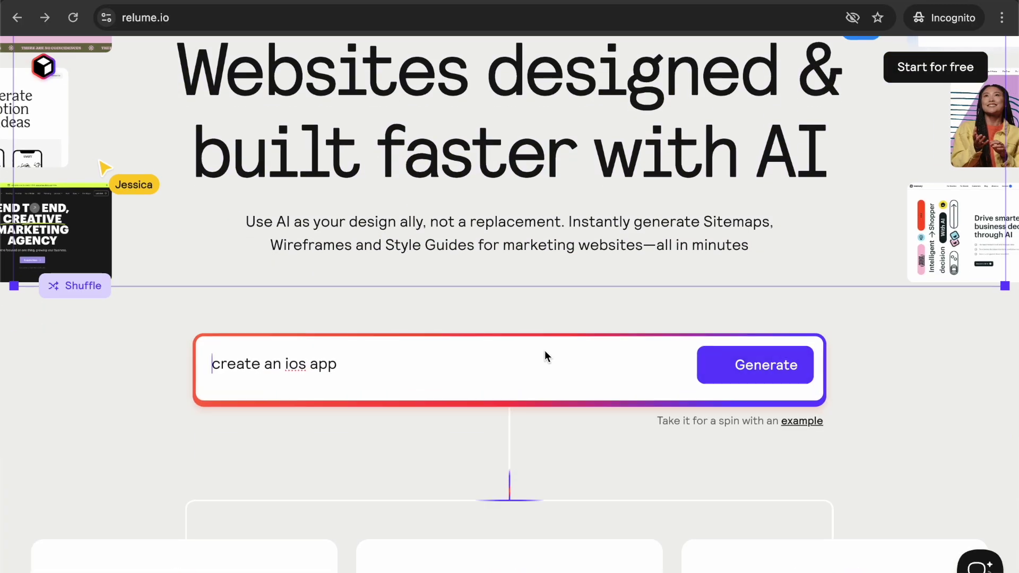
click(758, 368)
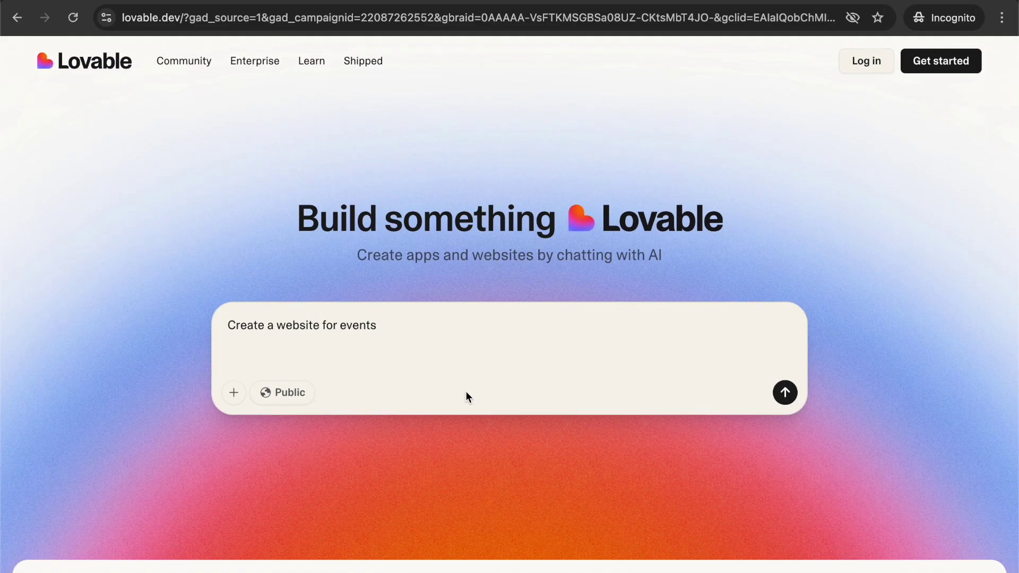
scroll(466, 393, down, 8)
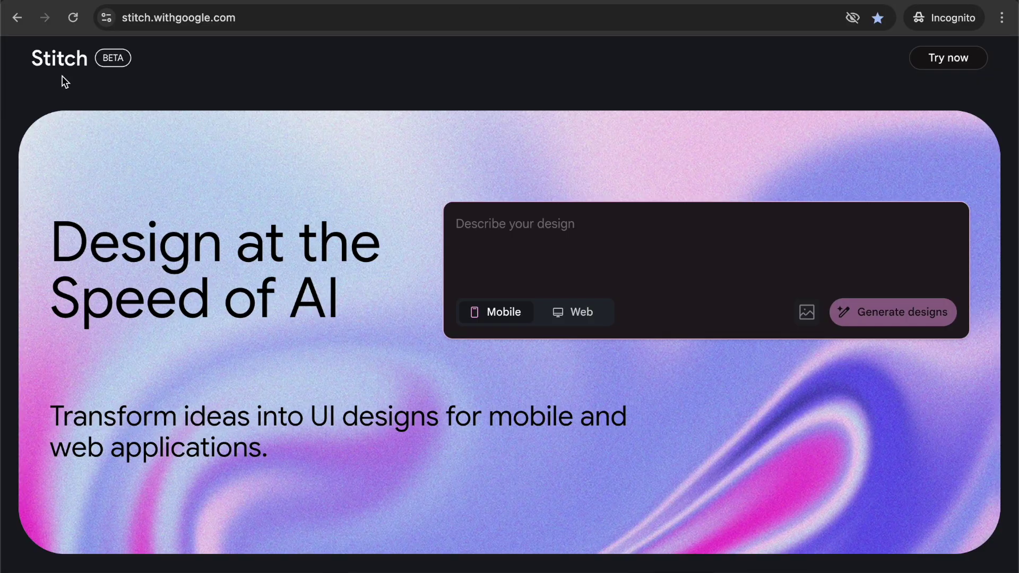
scroll(263, 348, down, 20)
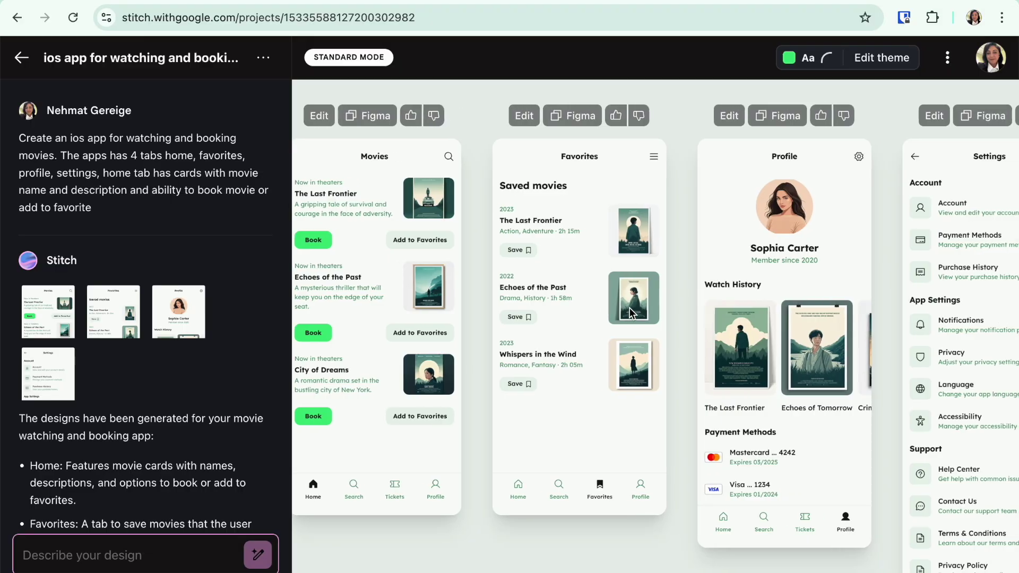
Pan across the generated movie-app screens and view the Favorites and Profile screens in the preview.
scroll(630, 312, down, 1)
scroll(629, 312, left, 4)
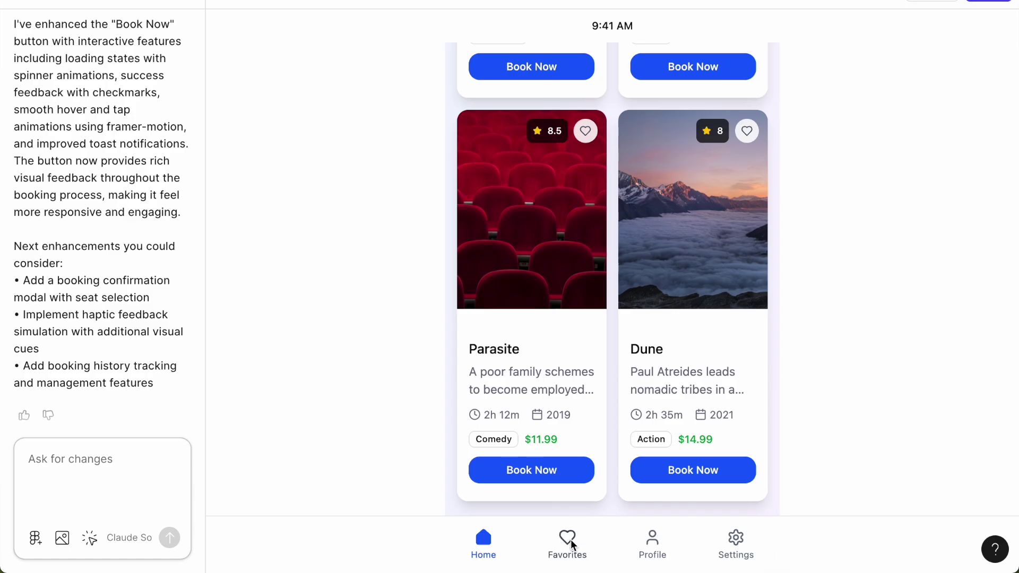
click(569, 539)
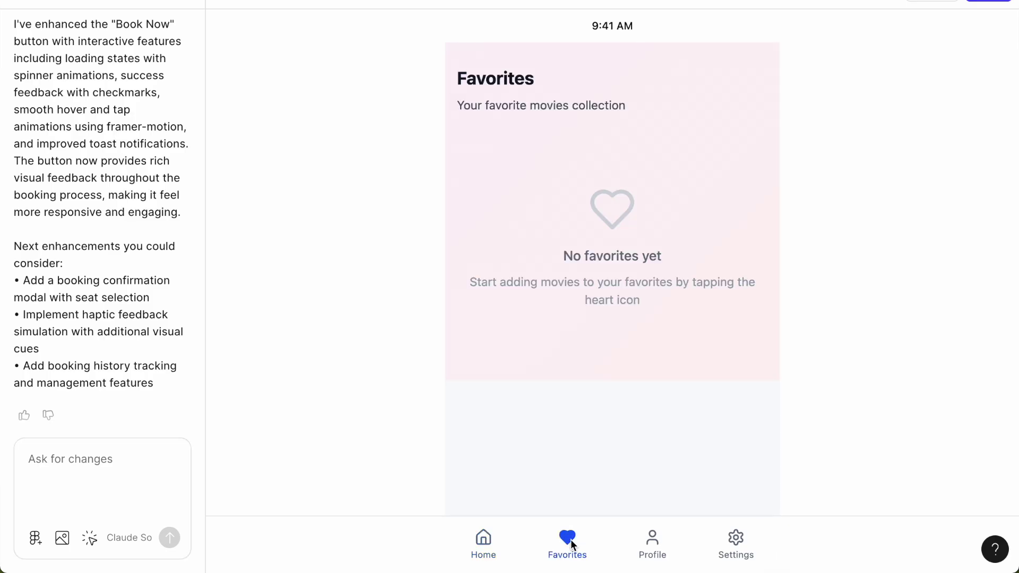
click(661, 551)
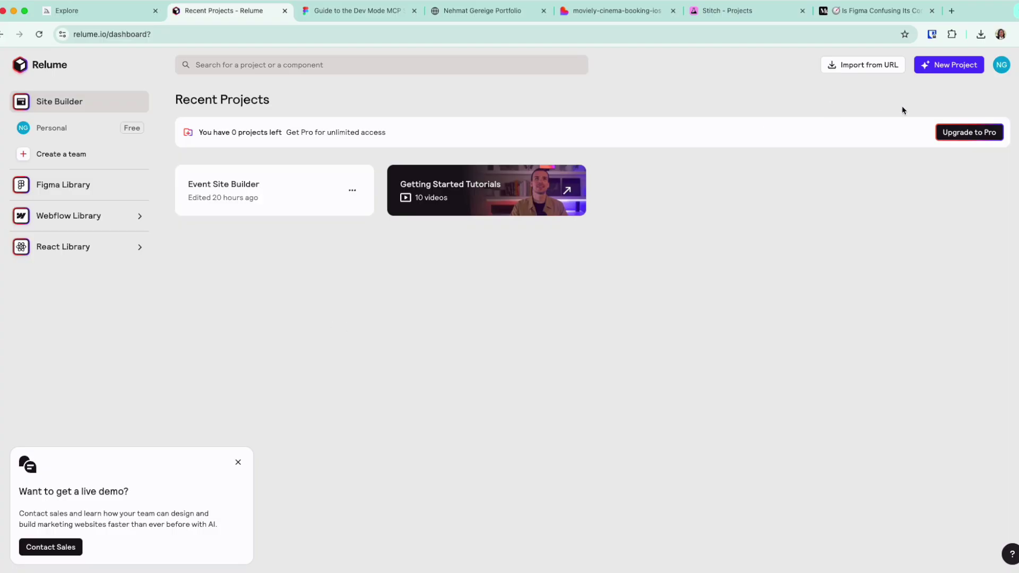
Dismiss the upgrade prompt from New Project and open the Event Site Builder project.
click(944, 64)
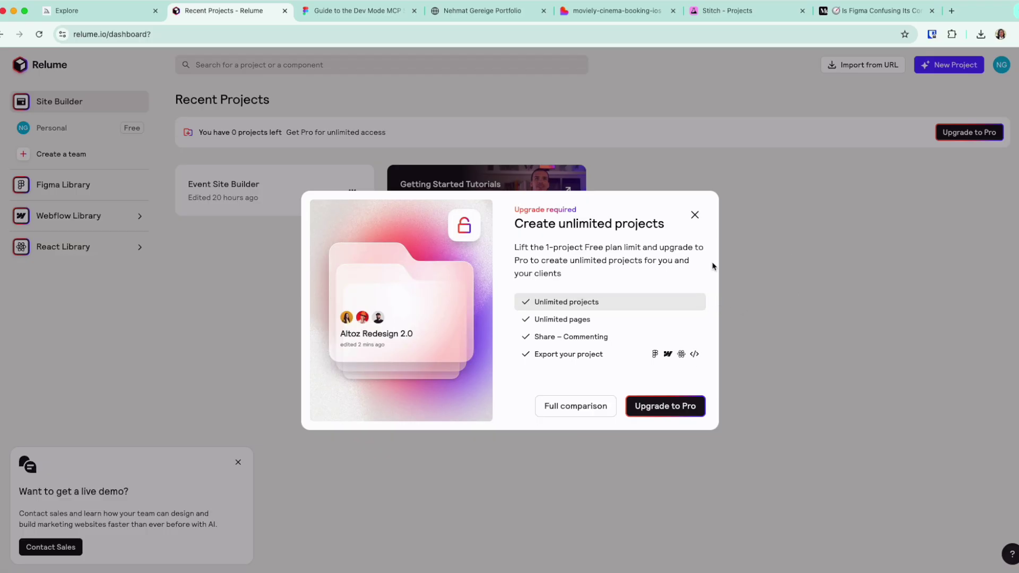
click(695, 216)
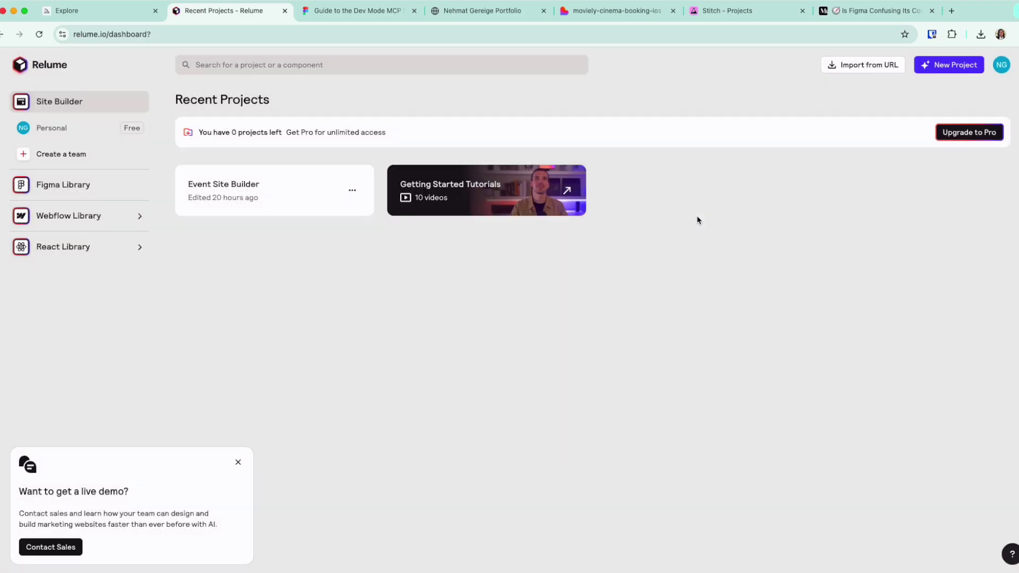
click(237, 195)
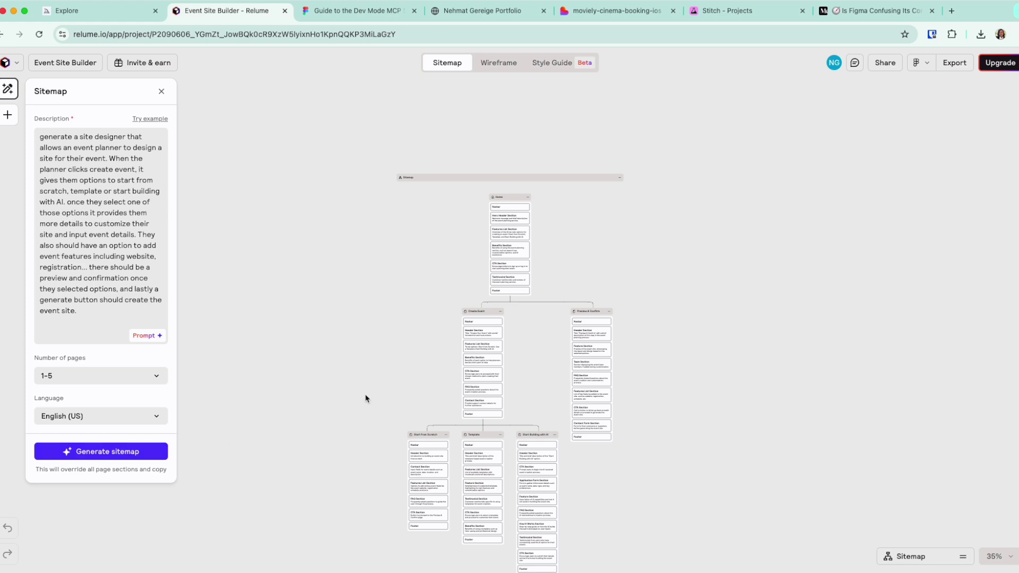
Browse the Event Site Builder wireframes, then show its style guide with Trade Gothic, Sarabun and 011054.
scroll(365, 398, up, 5)
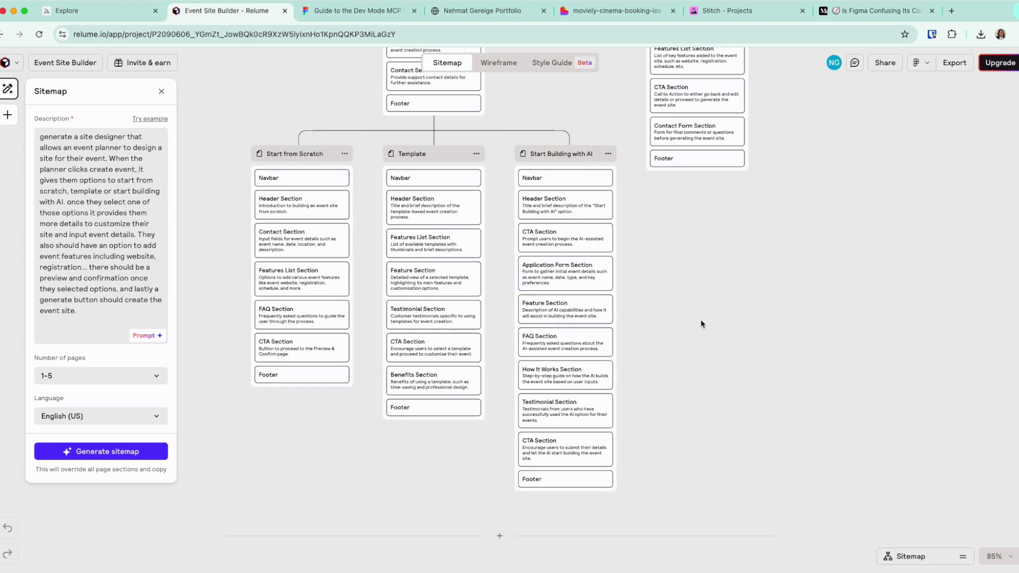
scroll(700, 323, up, 10)
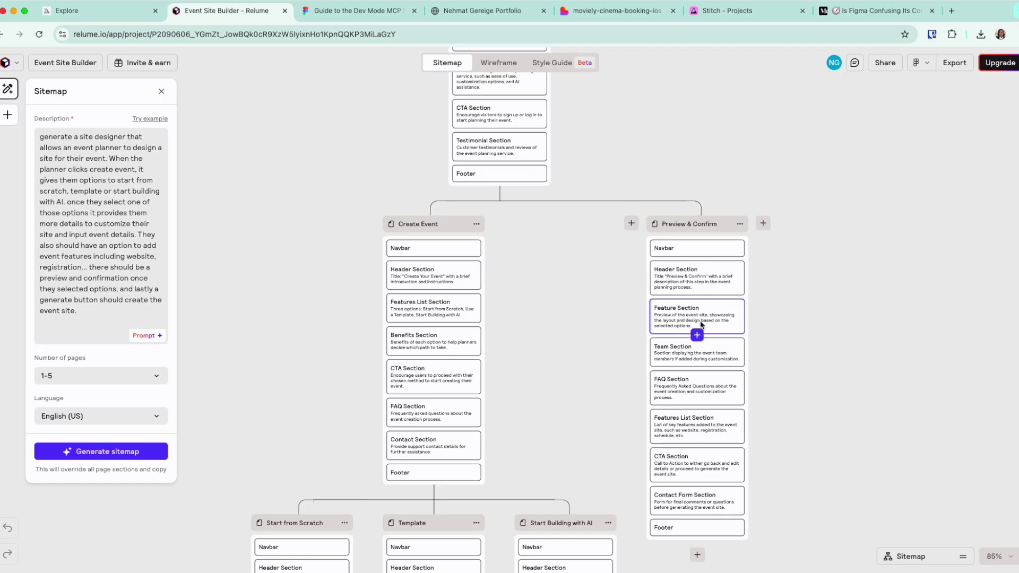
click(495, 67)
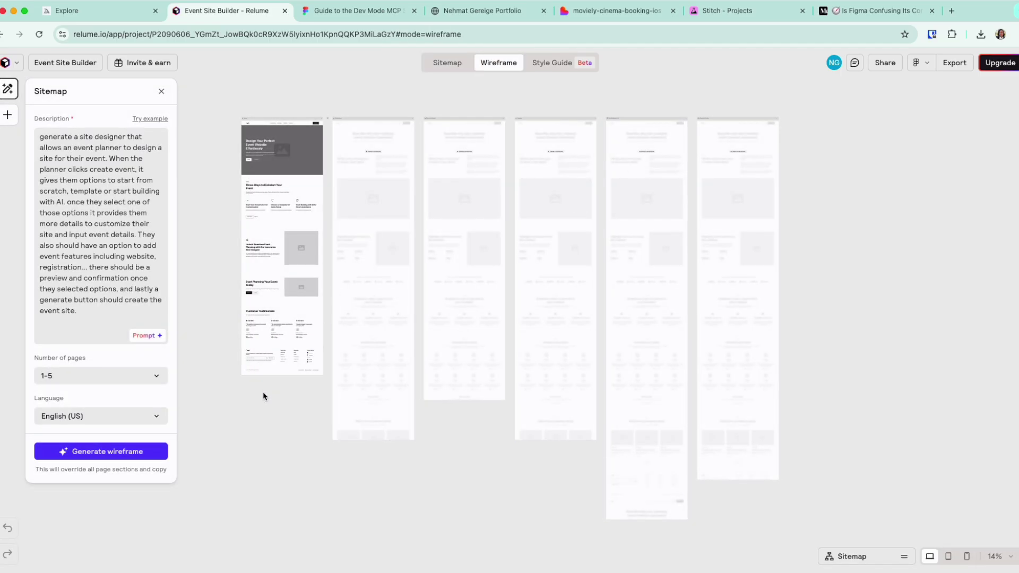
scroll(271, 440, up, 5)
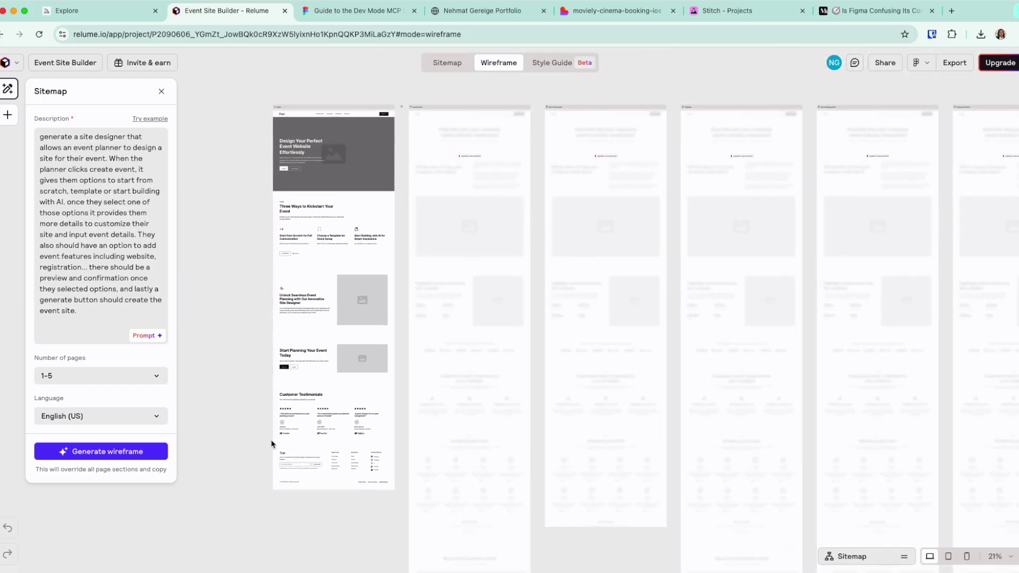
scroll(414, 346, up, 1)
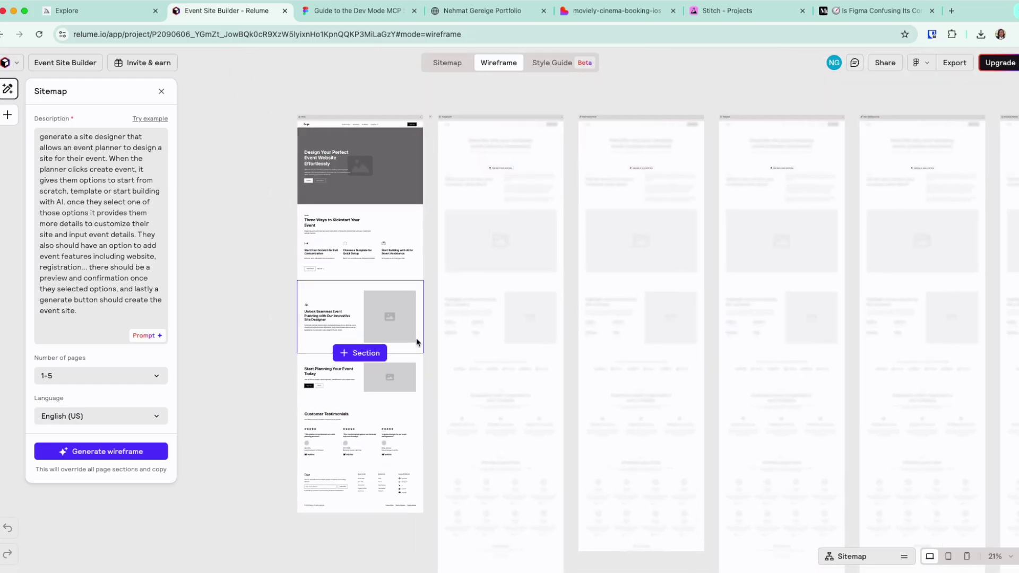
click(551, 63)
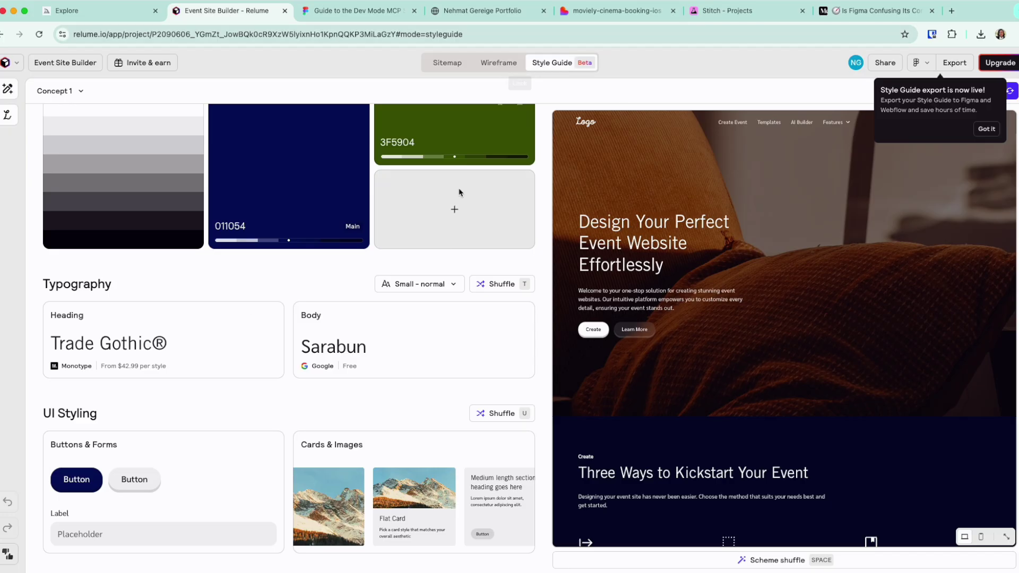
Scroll up to the style guide's Colors and go back to the Event Site Builder sitemap.
scroll(456, 192, up, 2)
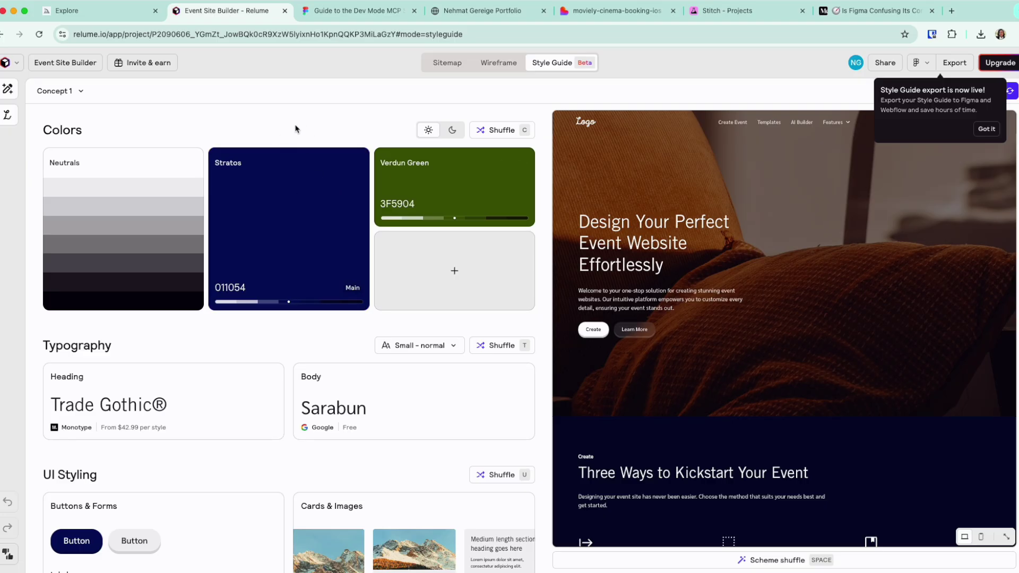
click(446, 64)
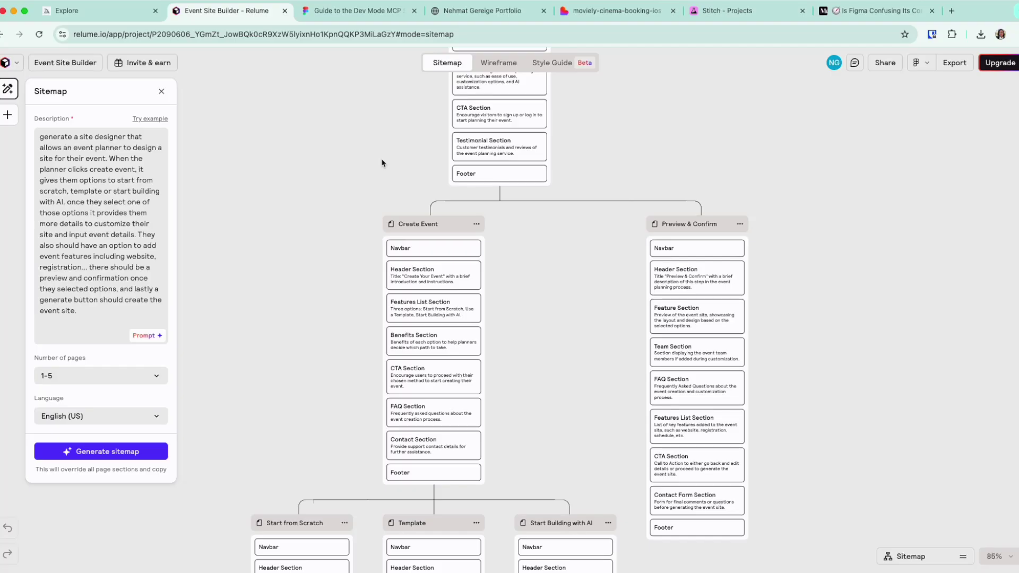
Scroll to the Home card and show the Event Site Builder wireframes.
scroll(381, 161, down, 3)
scroll(396, 164, up, 10)
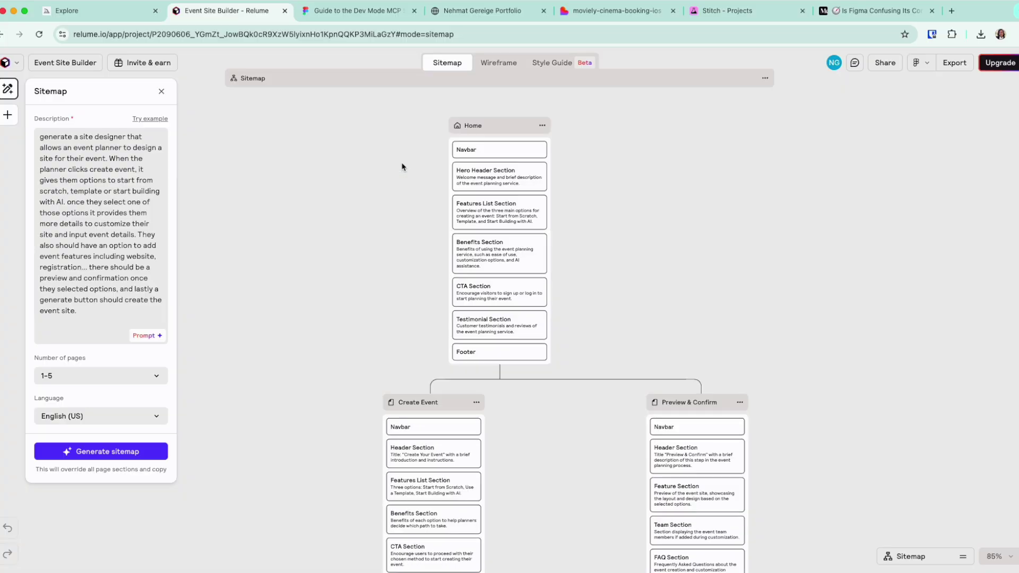
click(502, 62)
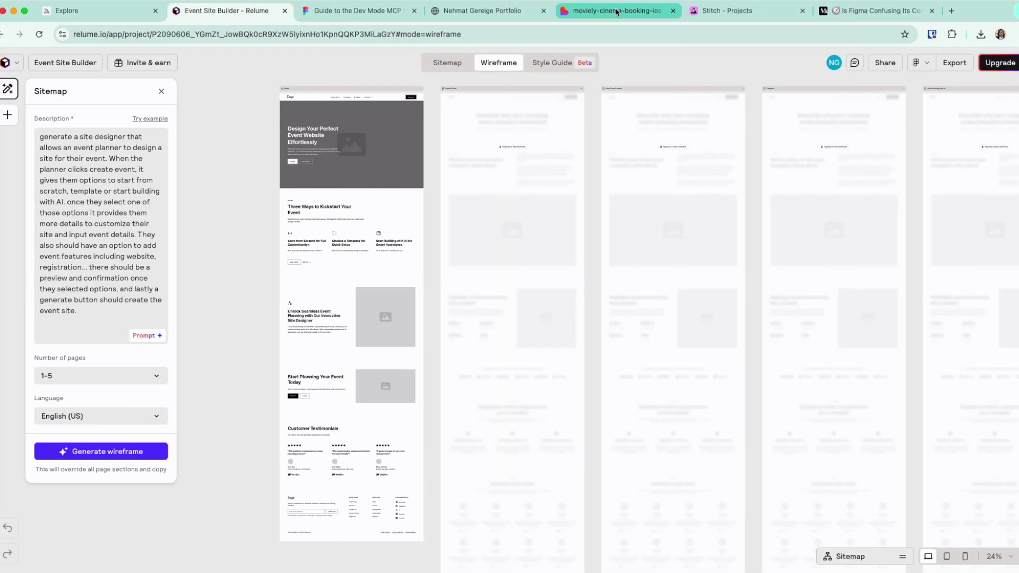
From the Lovable home page, open the moviely-cinema-booking-ios project showing CinemaApp's Now Playing list.
click(616, 11)
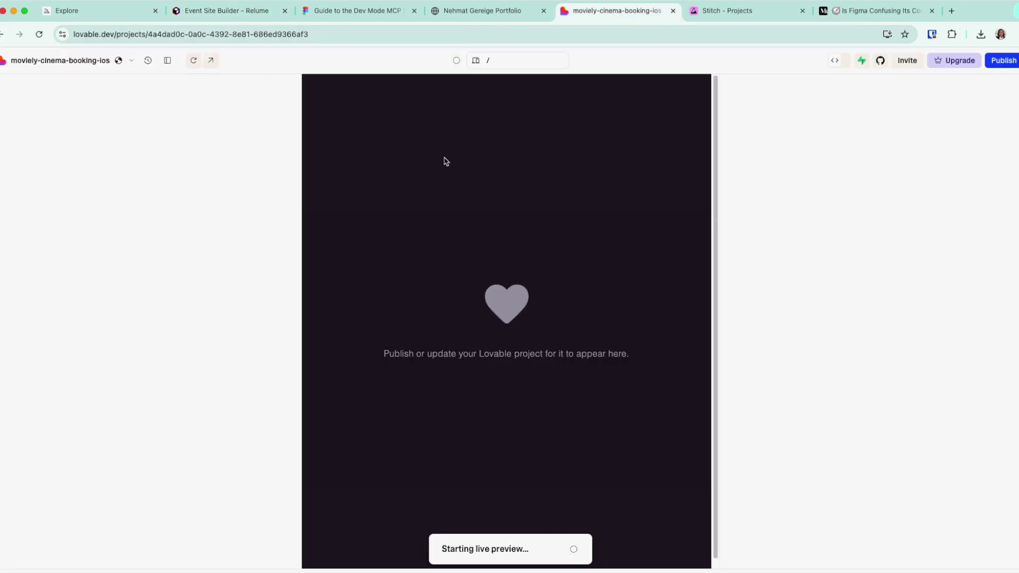
click(3, 60)
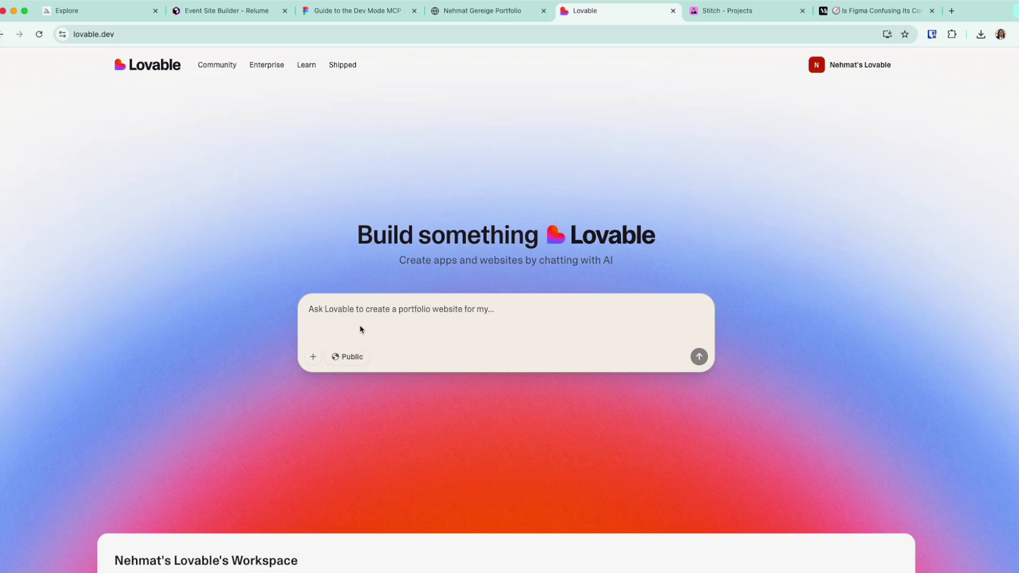
scroll(360, 329, down, 5)
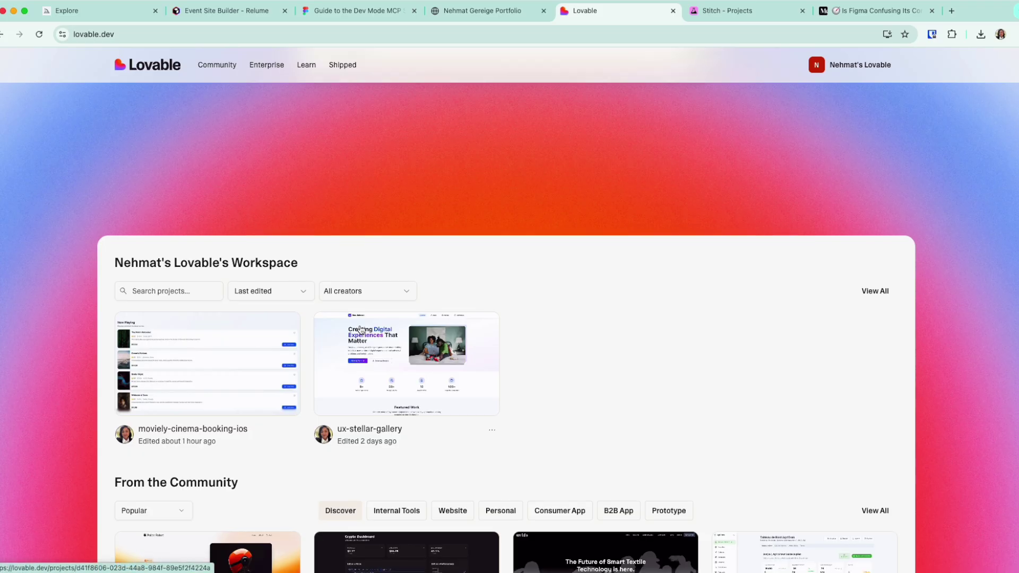
scroll(319, 313, down, 2)
click(189, 269)
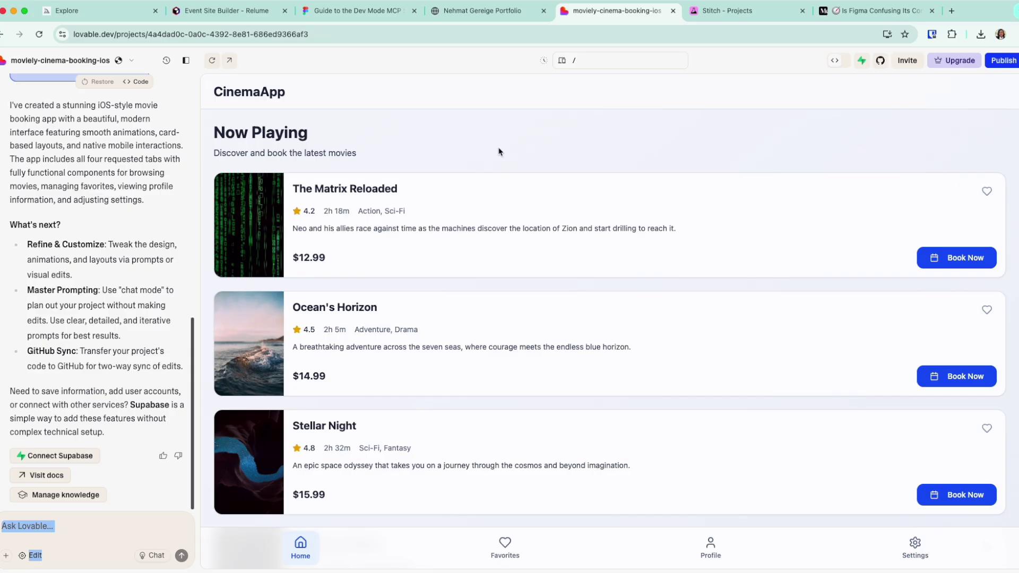
Scroll the CinemaApp preview and shrink it to tablet, then phone width.
scroll(79, 143, up, 15)
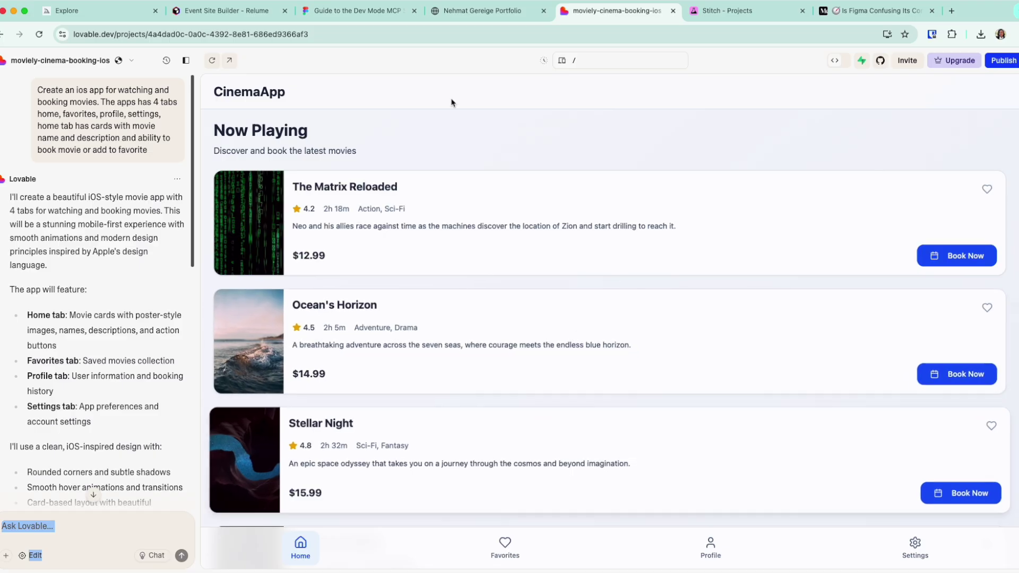
scroll(467, 262, down, 3)
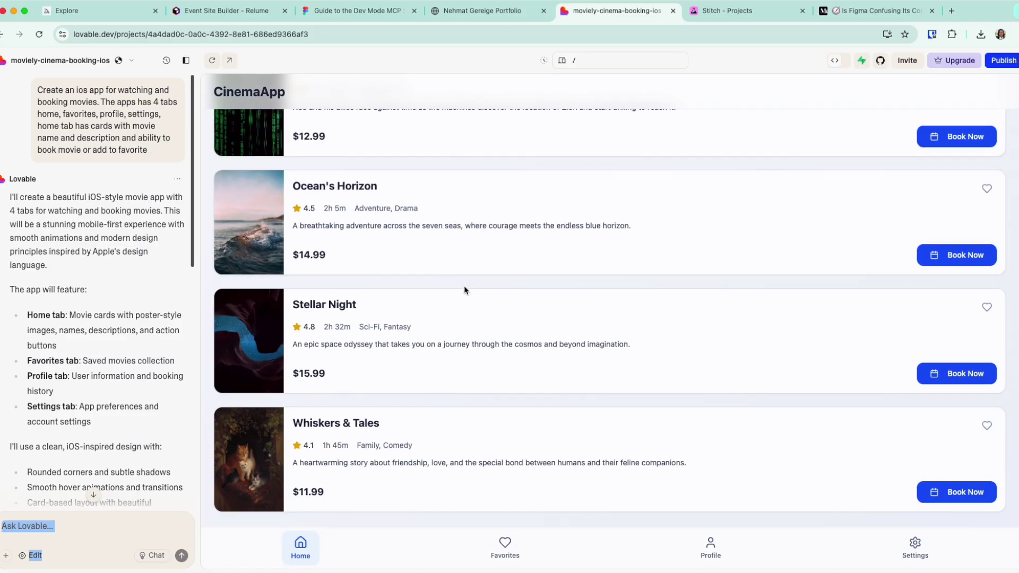
scroll(464, 286, up, 2)
scroll(625, 218, up, 1)
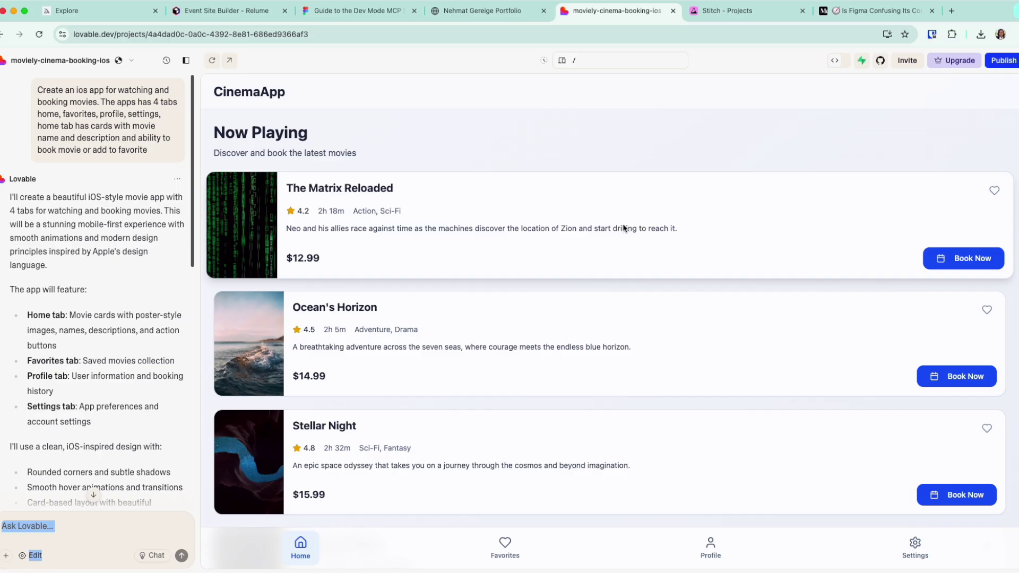
click(566, 66)
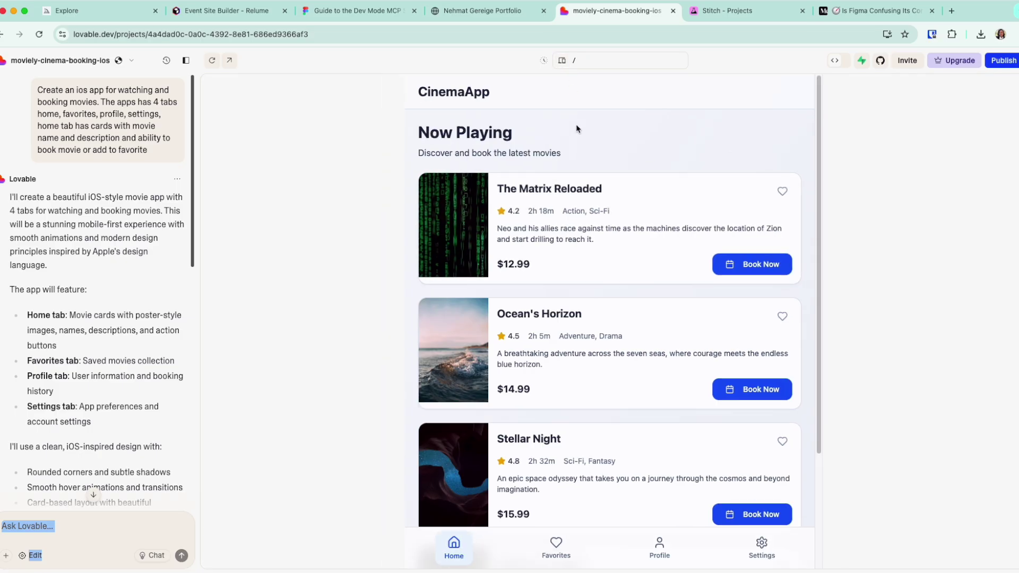
click(563, 62)
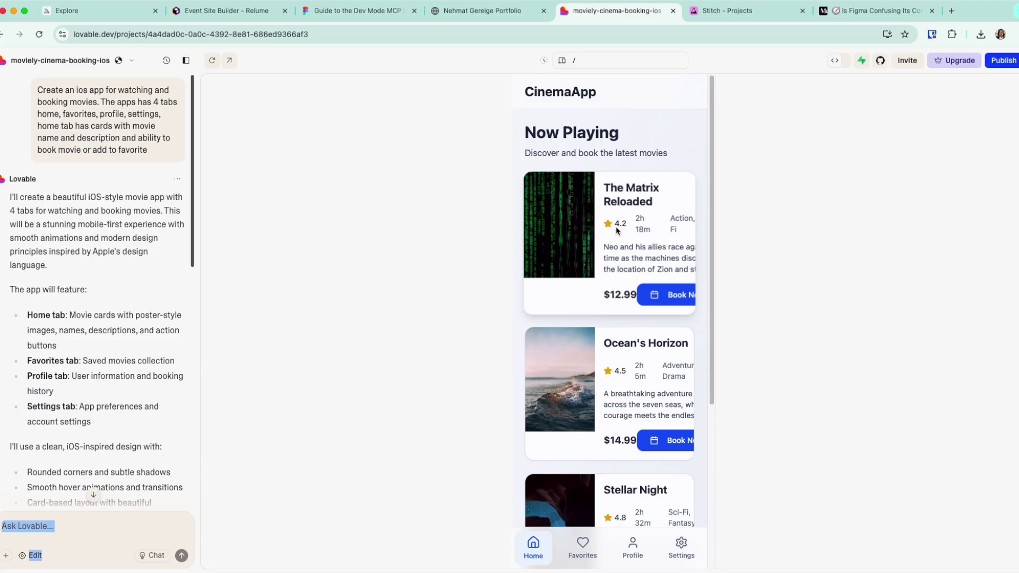
Toggle the preview back to desktop and a narrower width, then show the generated source code.
scroll(597, 240, down, 3)
scroll(598, 240, up, 3)
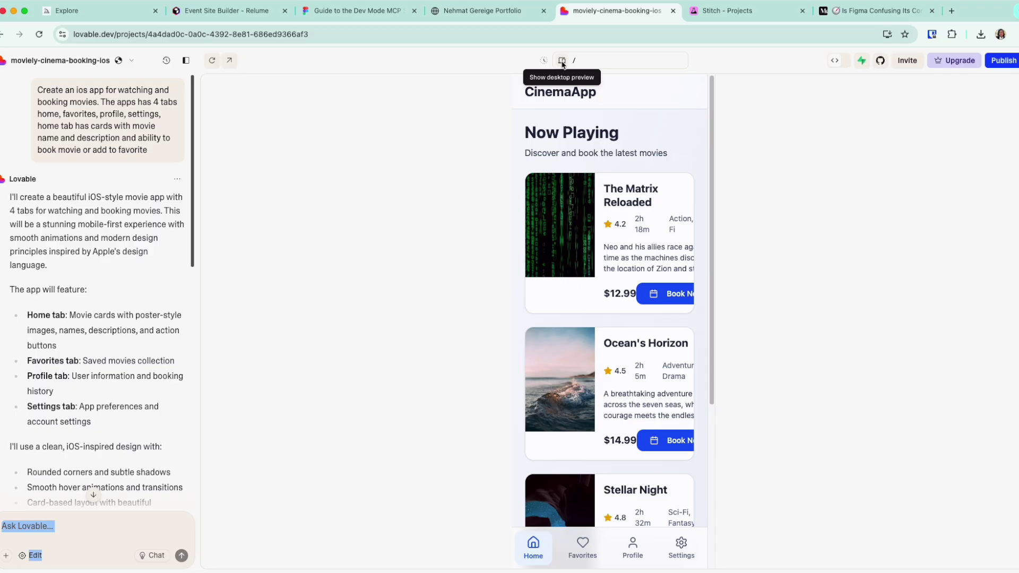
click(561, 61)
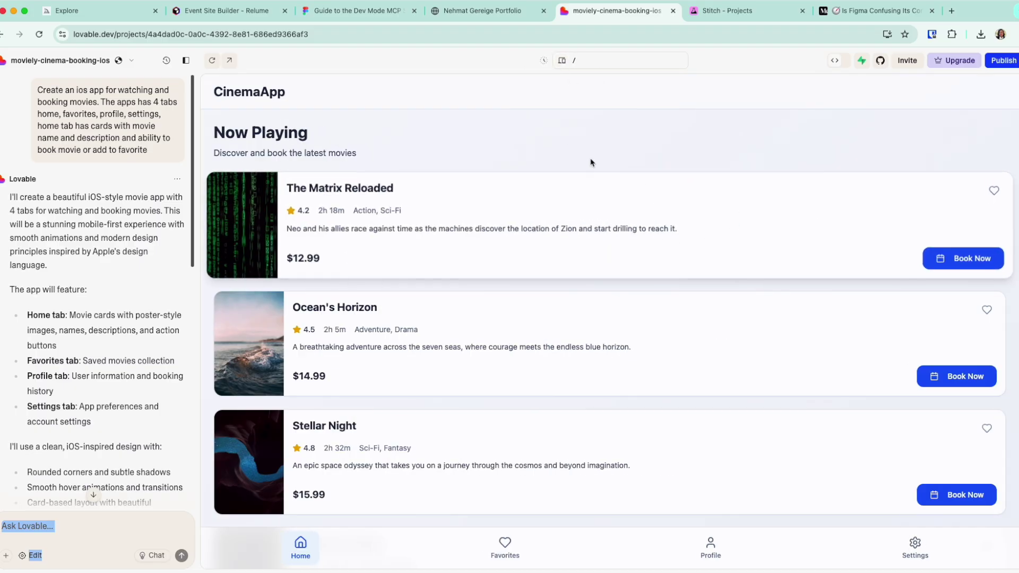
click(562, 61)
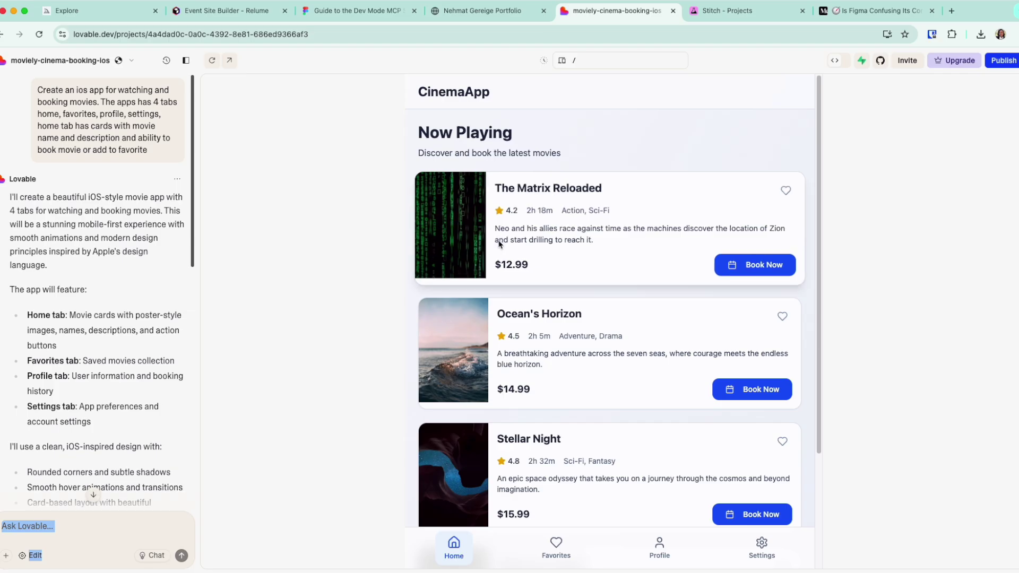
click(855, 98)
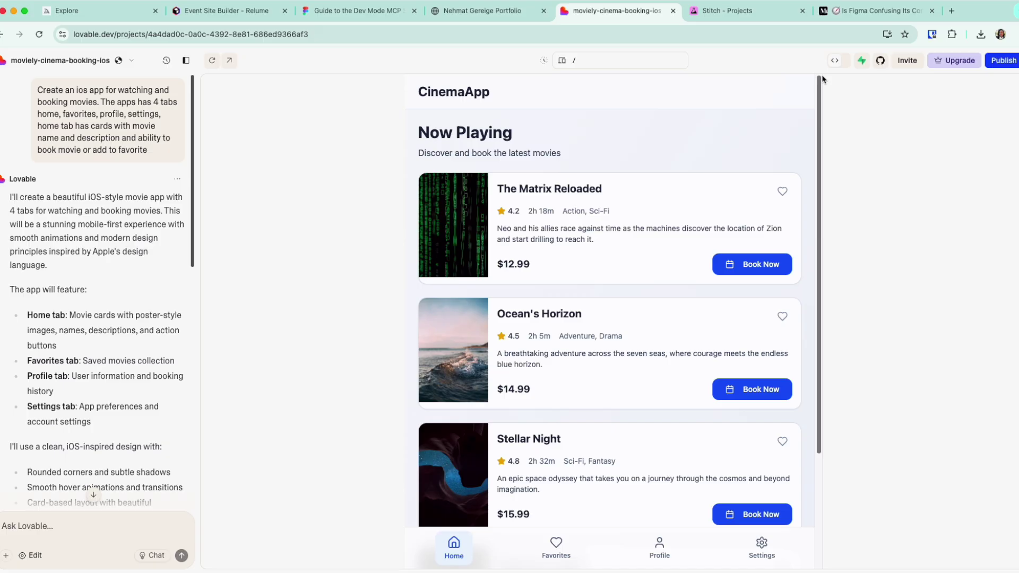
click(840, 62)
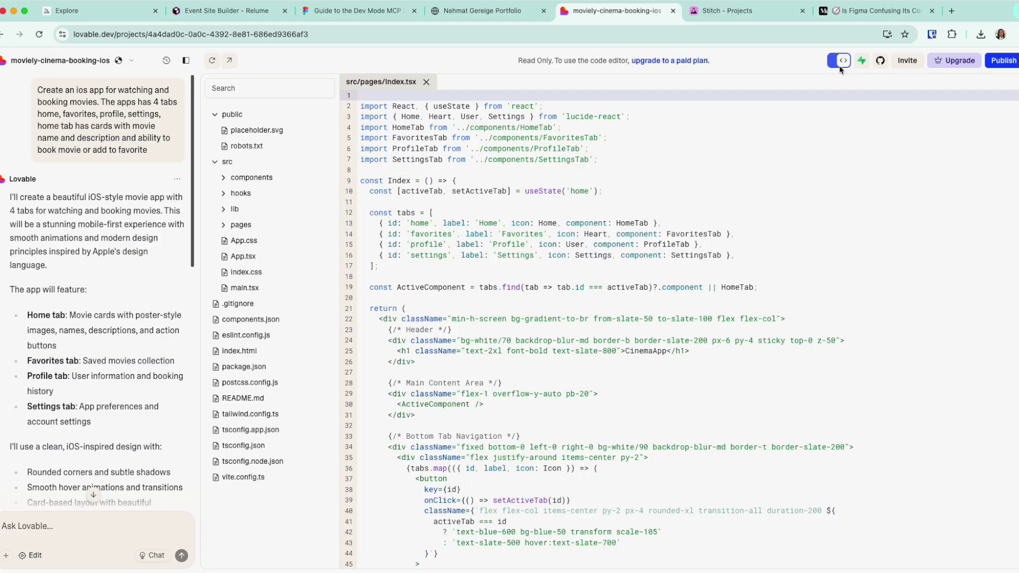
Switch from the source code back to the live CinemaApp preview.
click(841, 61)
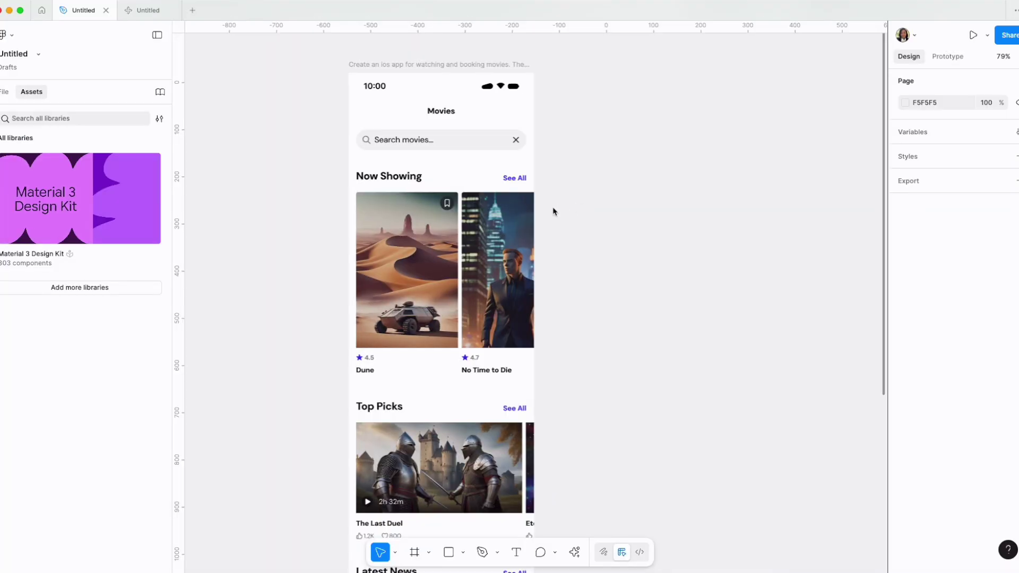
scroll(637, 292, down, 5)
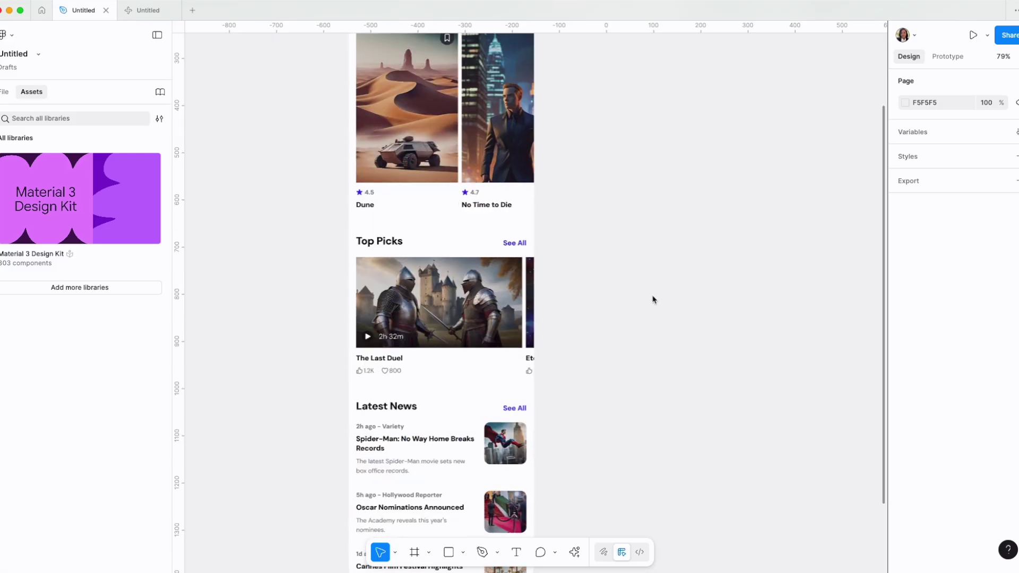
scroll(653, 297, up, 3)
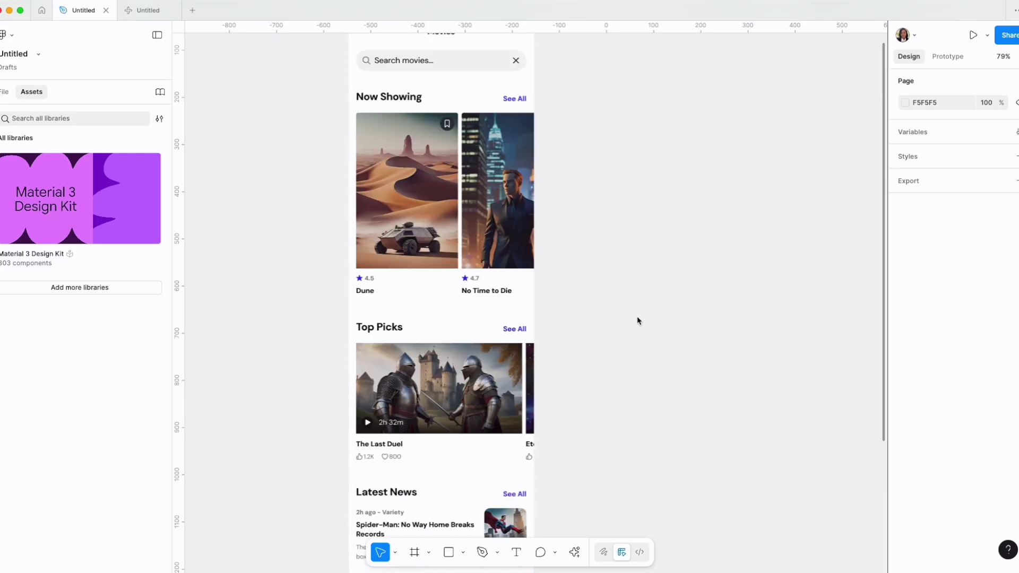
scroll(637, 320, up, 1)
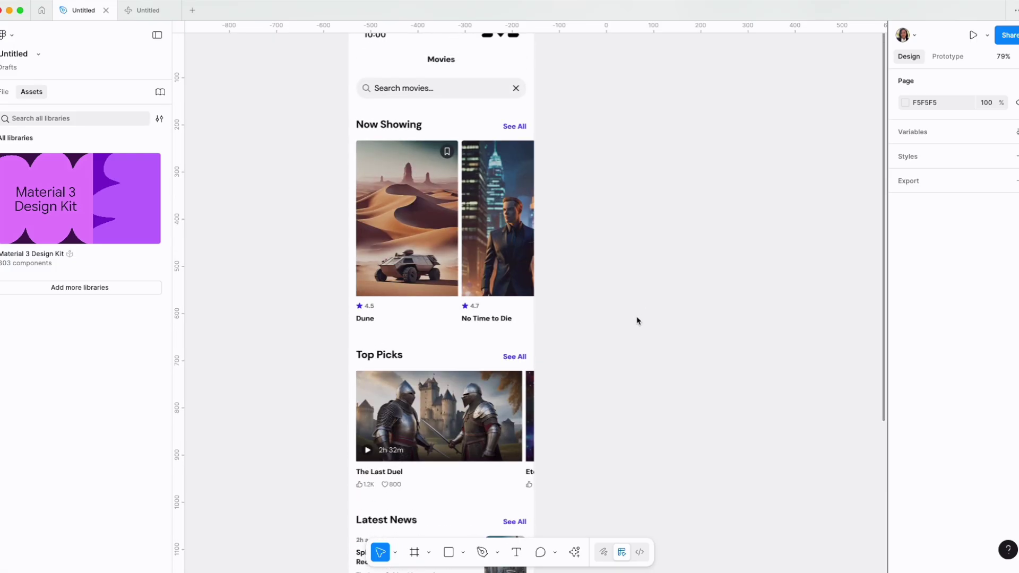
scroll(637, 320, up, 1)
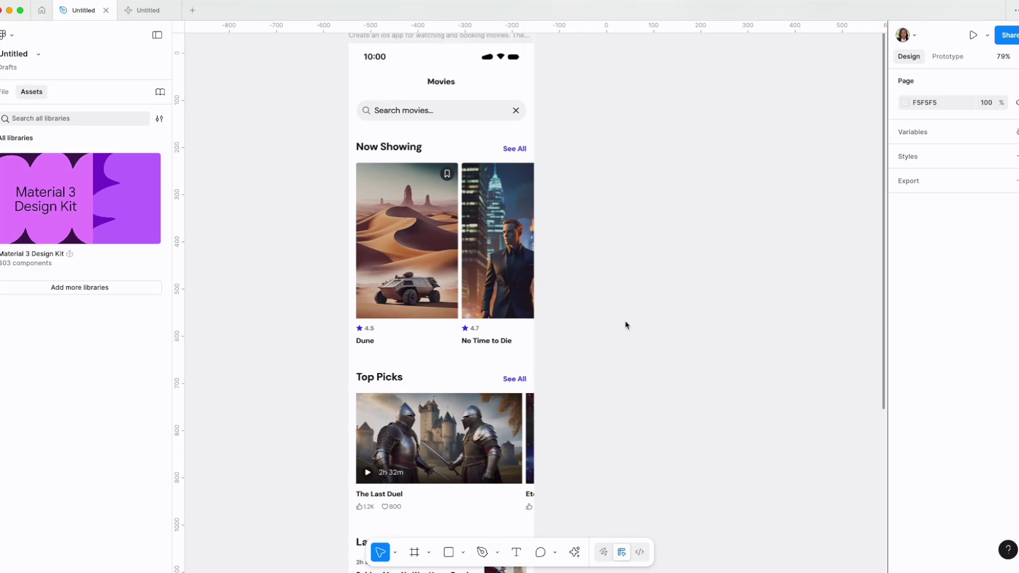
scroll(626, 325, up, 1)
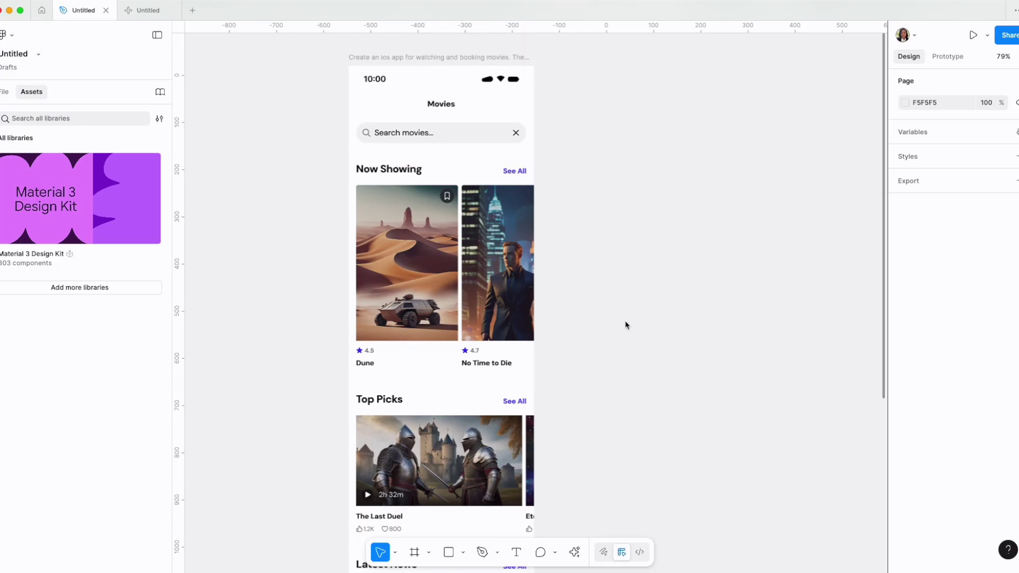
click(575, 555)
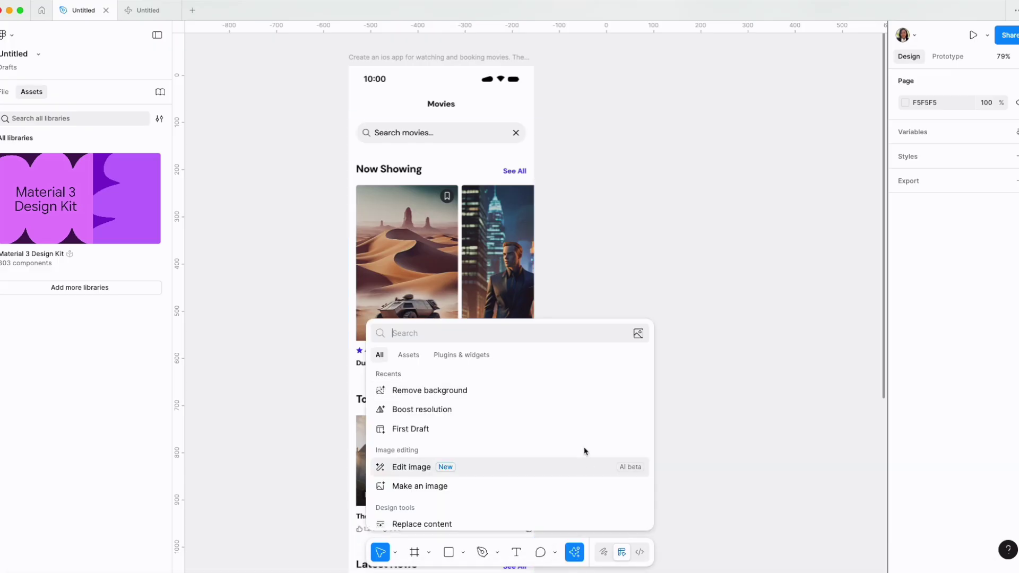
scroll(585, 457, down, 2)
scroll(586, 457, up, 2)
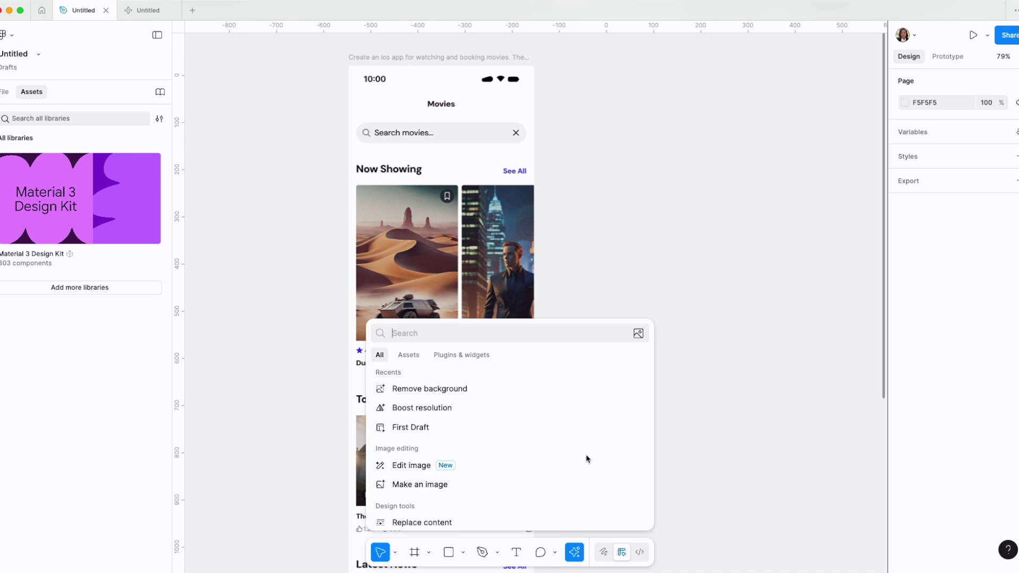
click(425, 434)
click(383, 496)
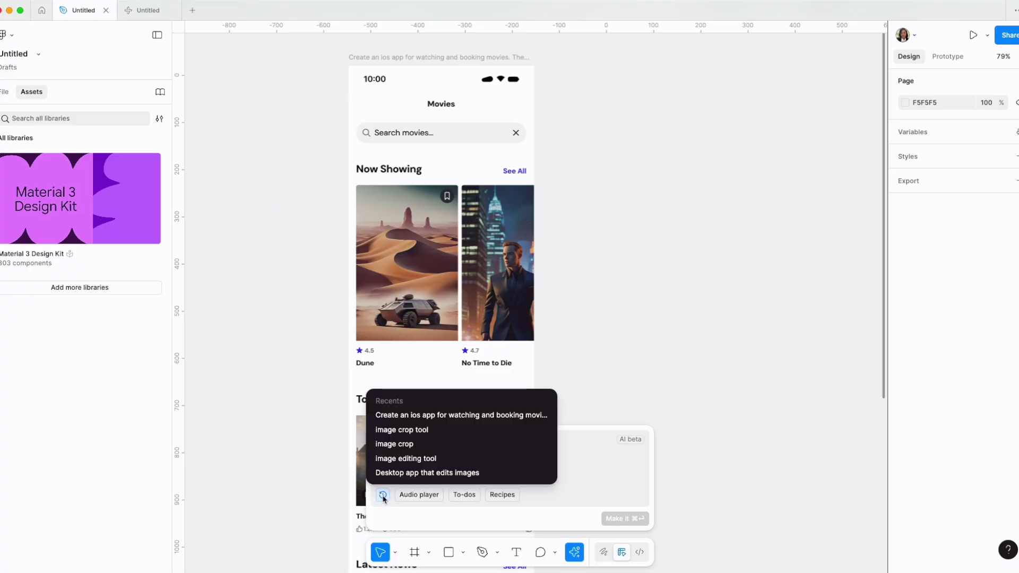
click(433, 414)
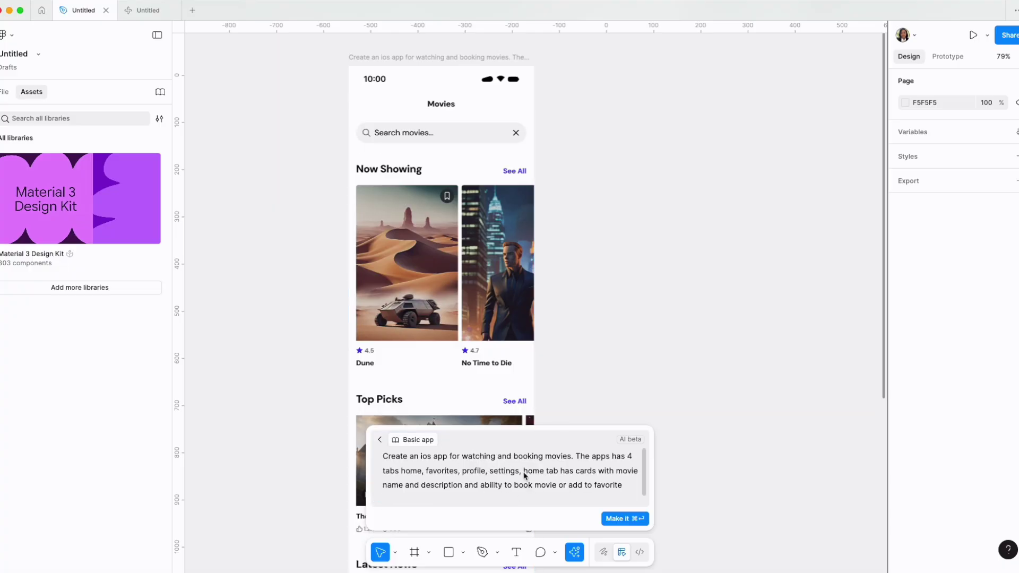
click(576, 388)
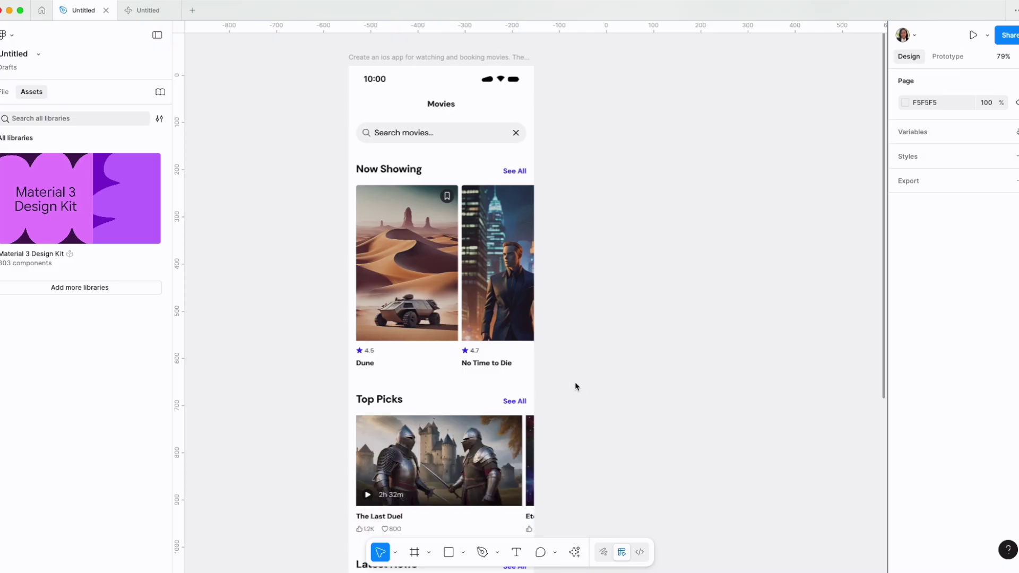
Select the Now Showing frame, Dune card and whole movie screen to check their auto layout.
scroll(478, 335, down, 7)
scroll(471, 353, up, 9)
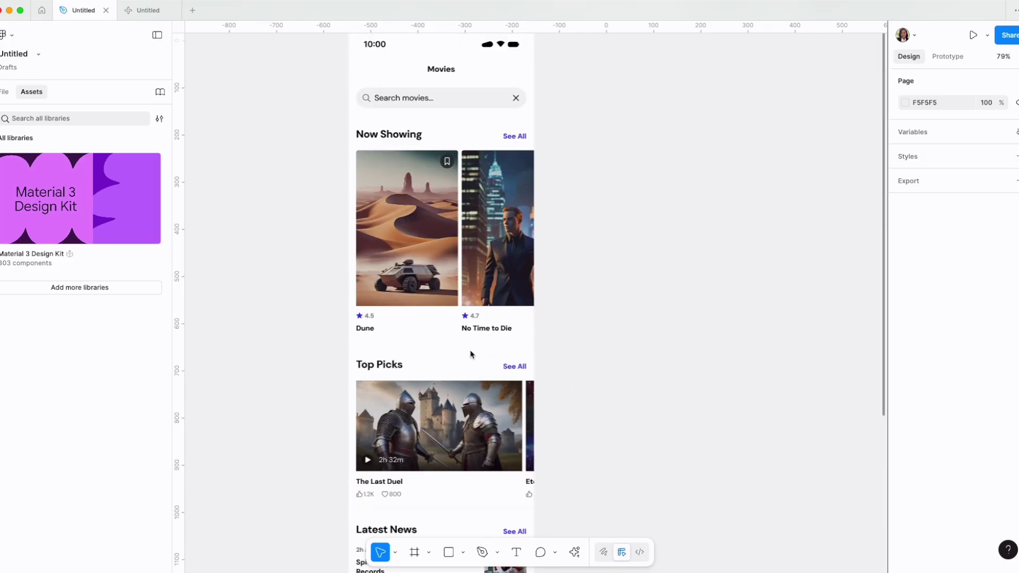
scroll(471, 353, down, 3)
click(424, 327)
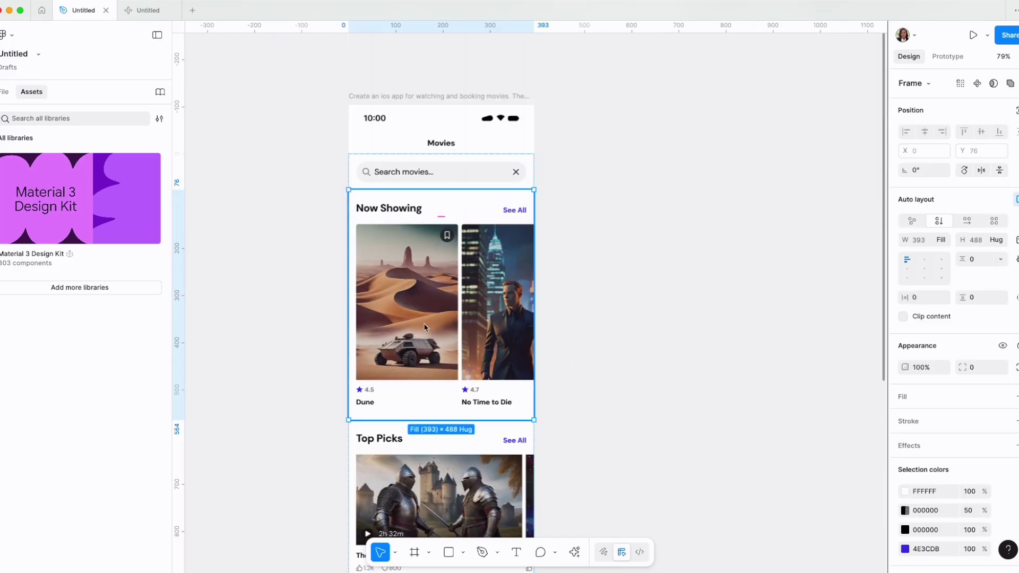
click(424, 327)
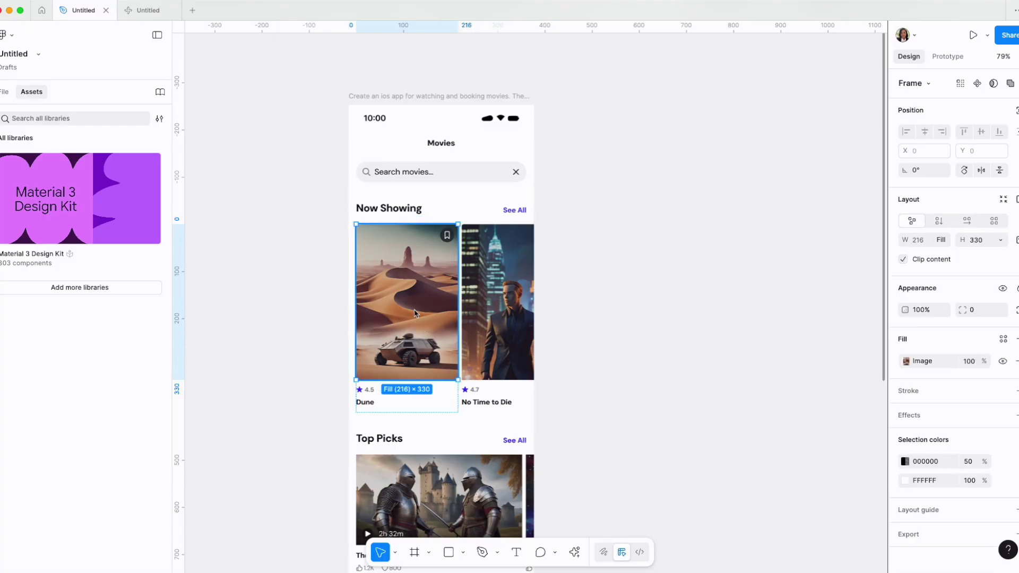
click(400, 96)
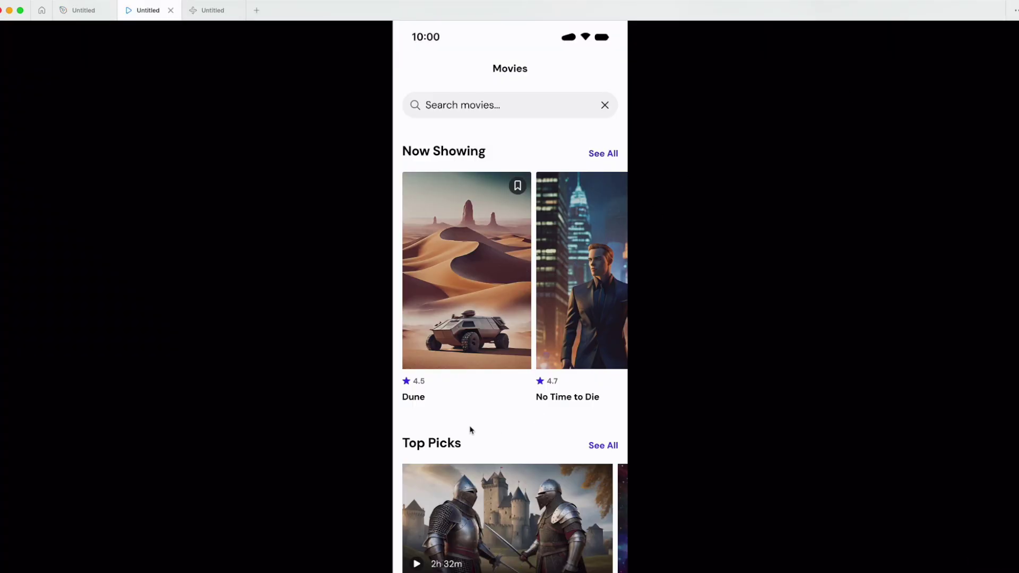
Return from the prototype preview to the Movies screen in the design editor.
scroll(477, 505, down, 7)
key(ctrl+shift+Tab)
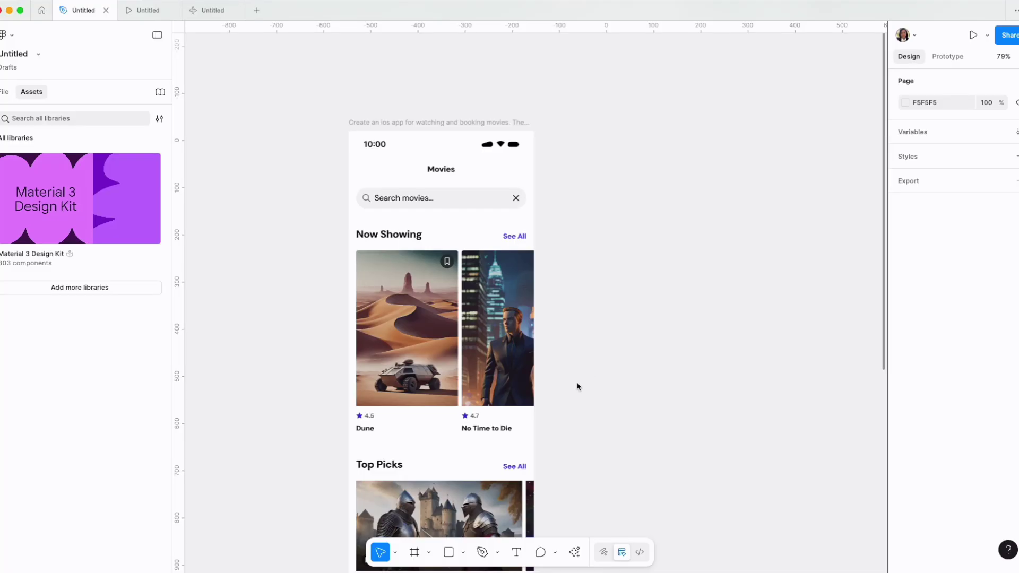
Inspect the content frame's auto layout settings, then switch to the empty Figma Make file.
scroll(578, 386, down, 3)
scroll(578, 386, up, 1)
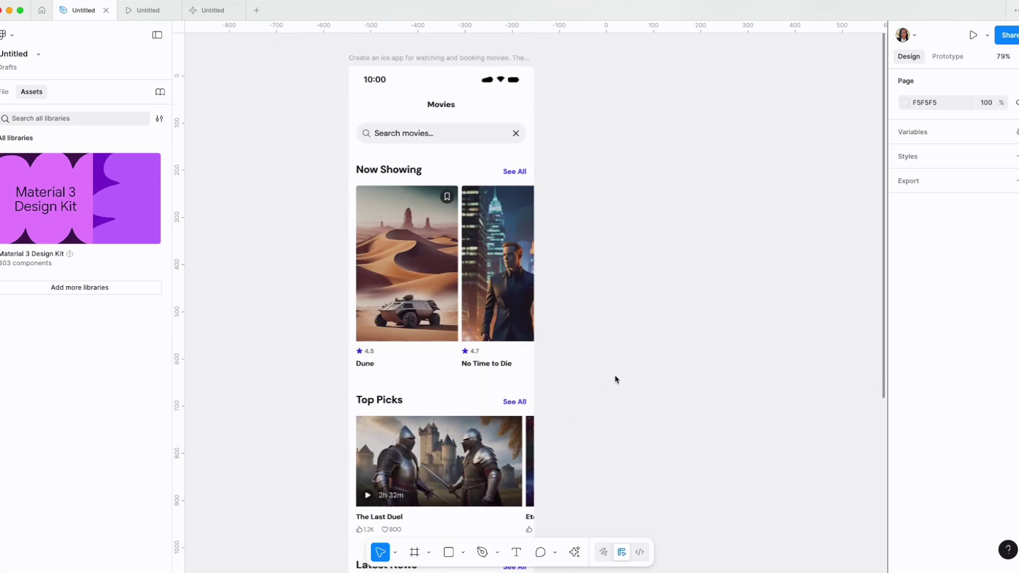
scroll(613, 381, up, 1)
click(500, 366)
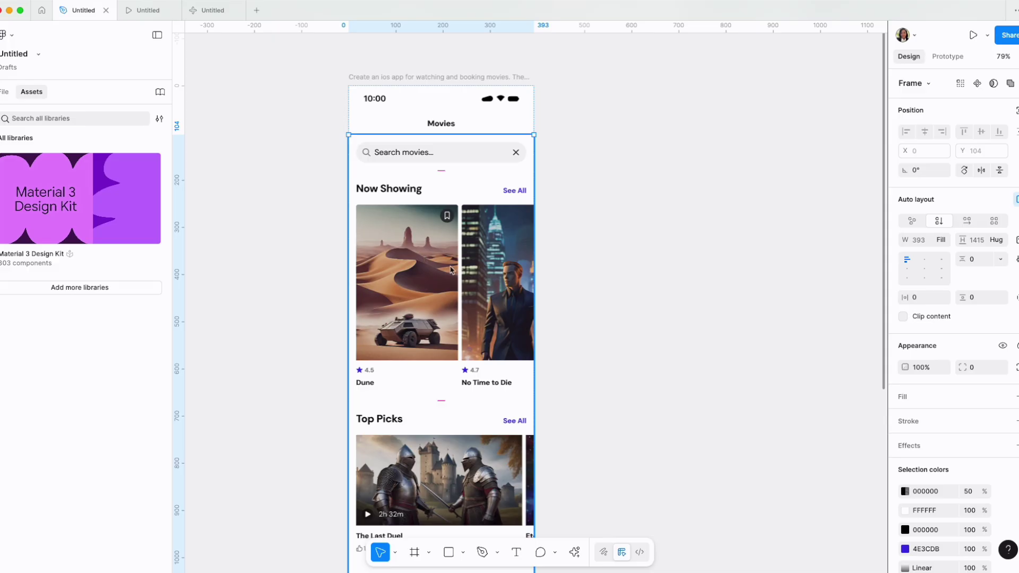
scroll(450, 270, down, 1)
scroll(450, 270, up, 3)
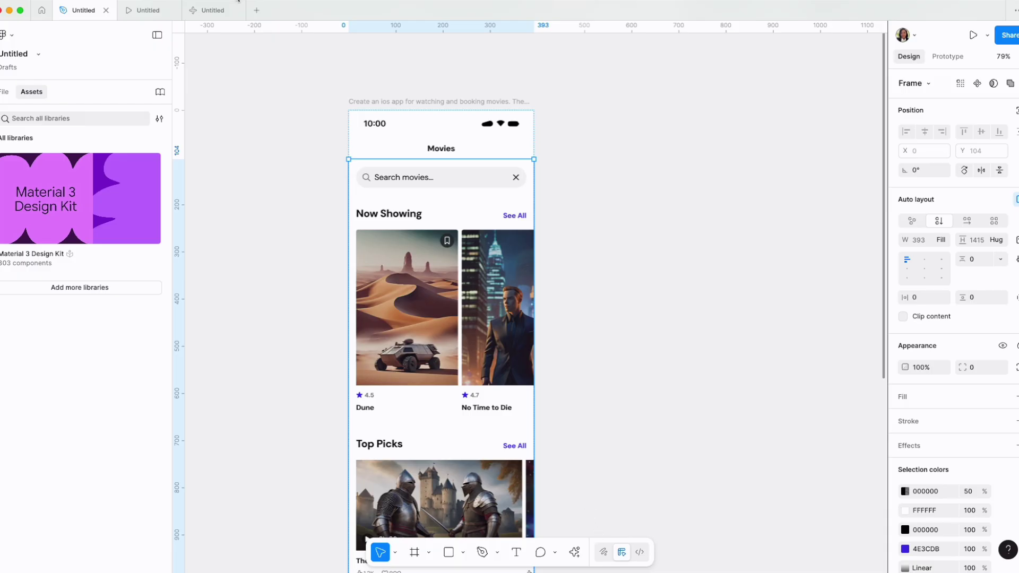
double_click(212, 10)
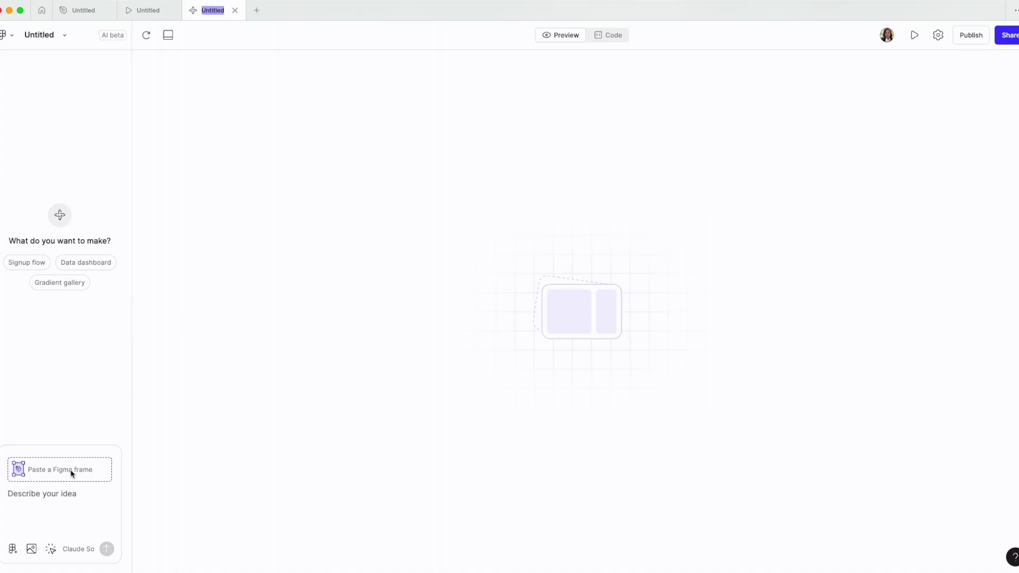
Paste the iOS movie booking app prompt into Figma Make and send it for generation.
click(67, 497)
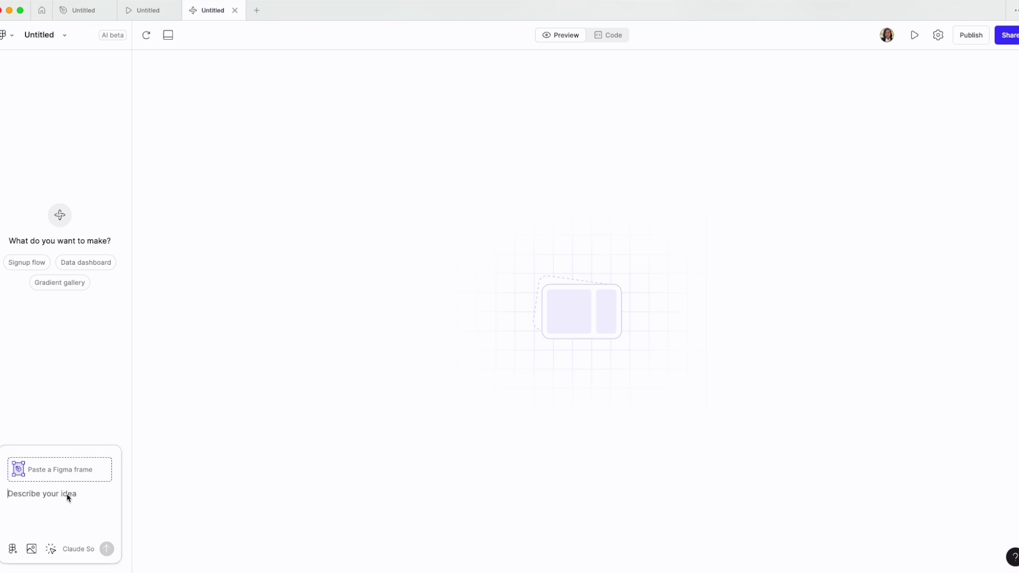
text(Create an ios app for watching and booking movies. The apps has 4 tabs home, favorites, profile, settings, home tab has cards with movie name and description and ability to book movie or add to favorite)
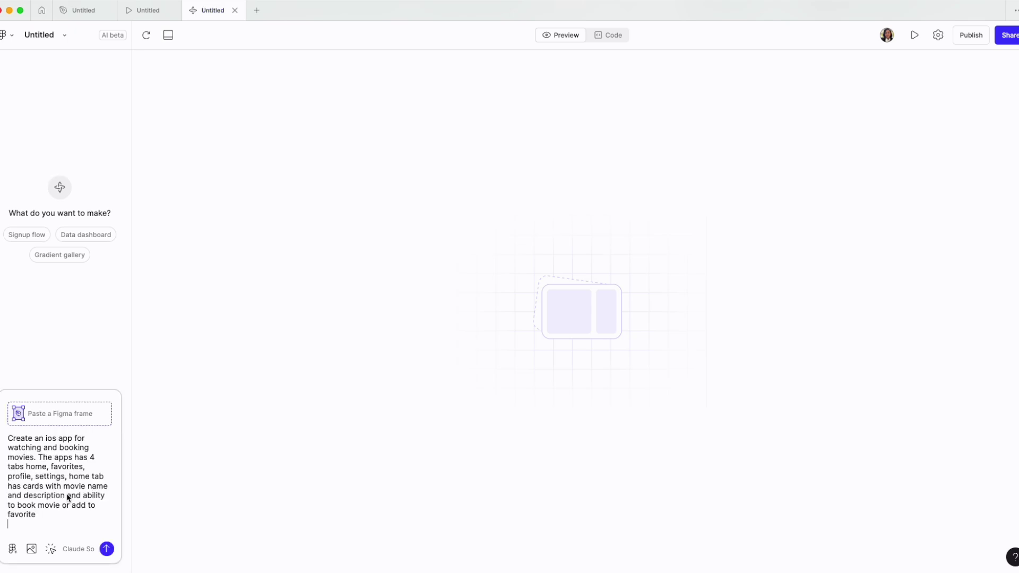
click(107, 552)
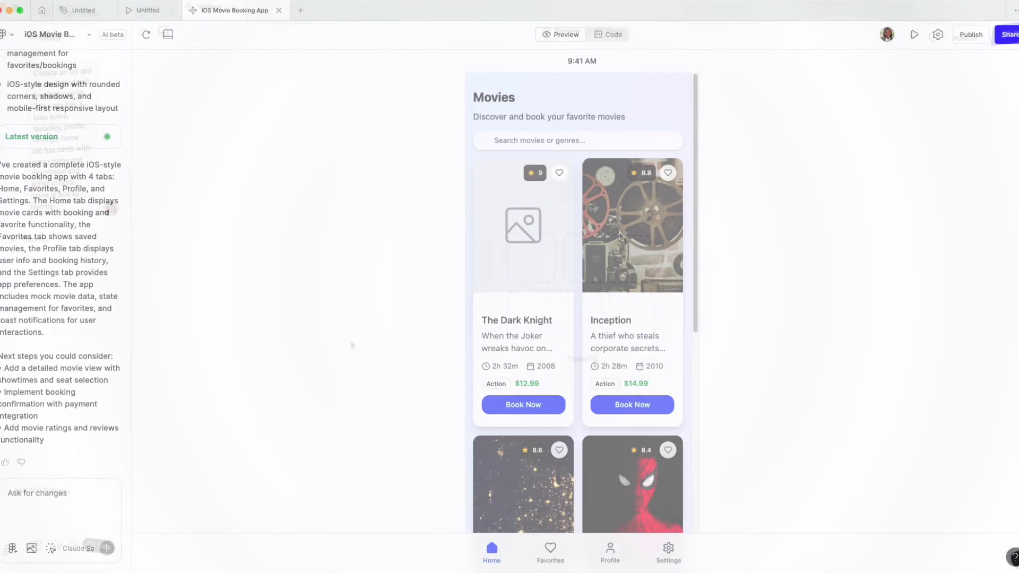
scroll(581, 302, down, 5)
scroll(581, 303, up, 5)
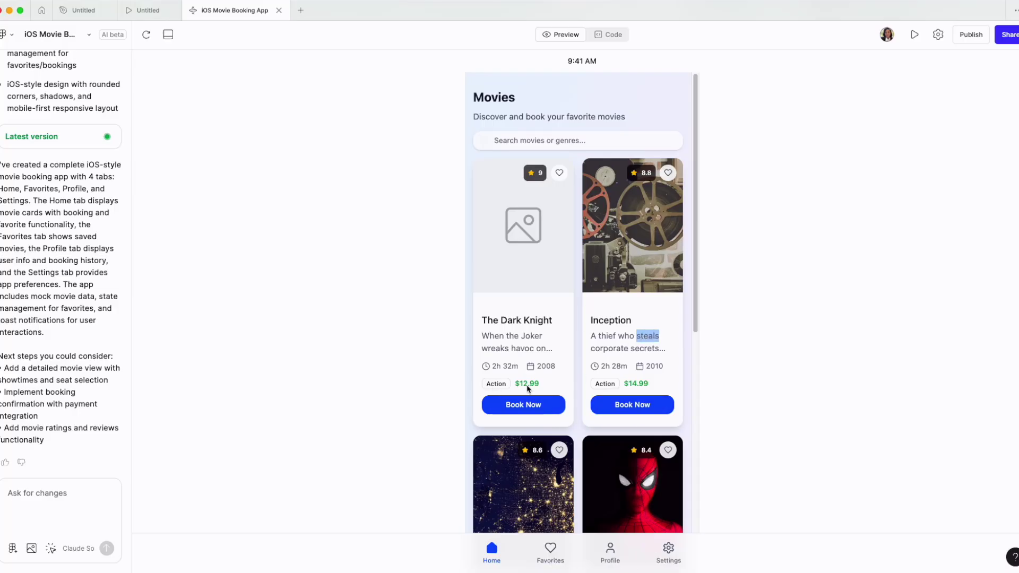
Run the generated movie app in a separate preview tab.
scroll(535, 388, down, 10)
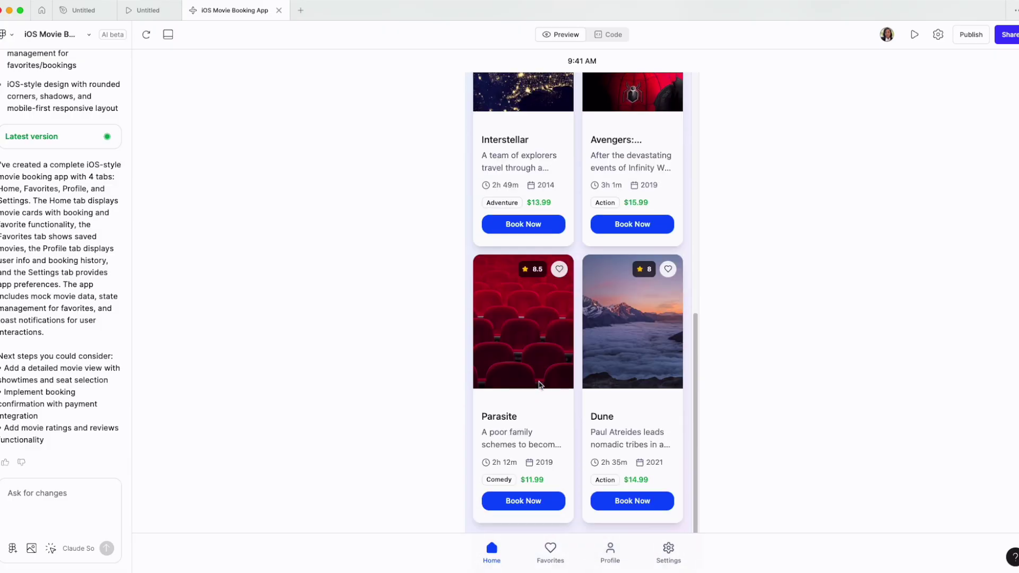
scroll(539, 384, up, 10)
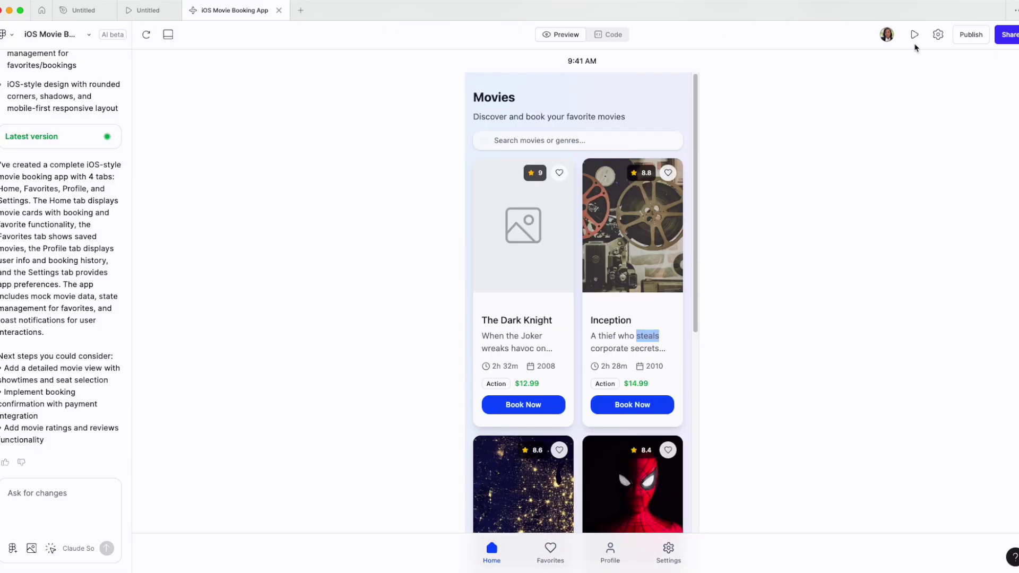
click(914, 35)
Try The Dark Knight title and the movie search field, then enable element picking.
drag(515, 320, 537, 319)
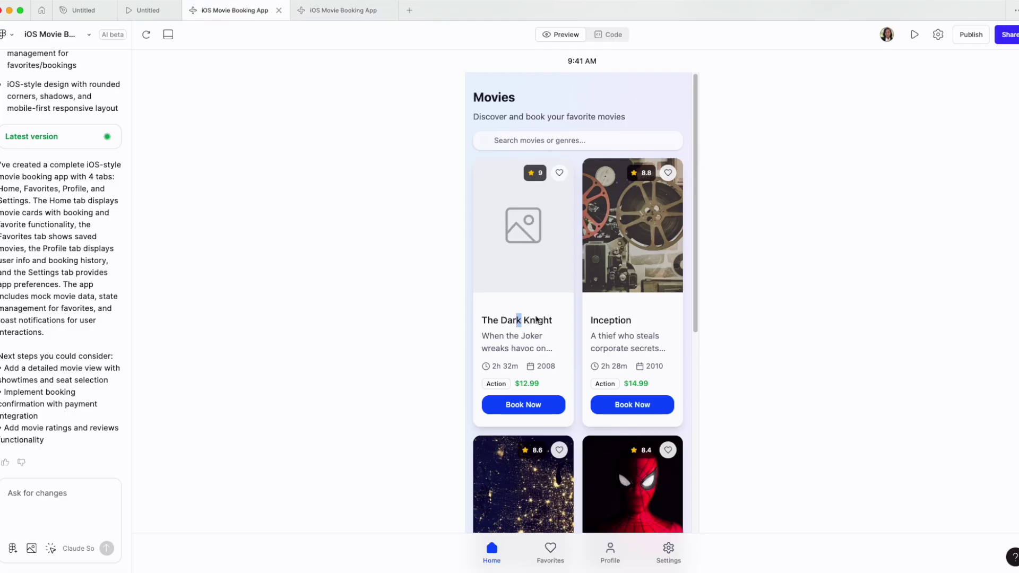
scroll(572, 237, down, 1)
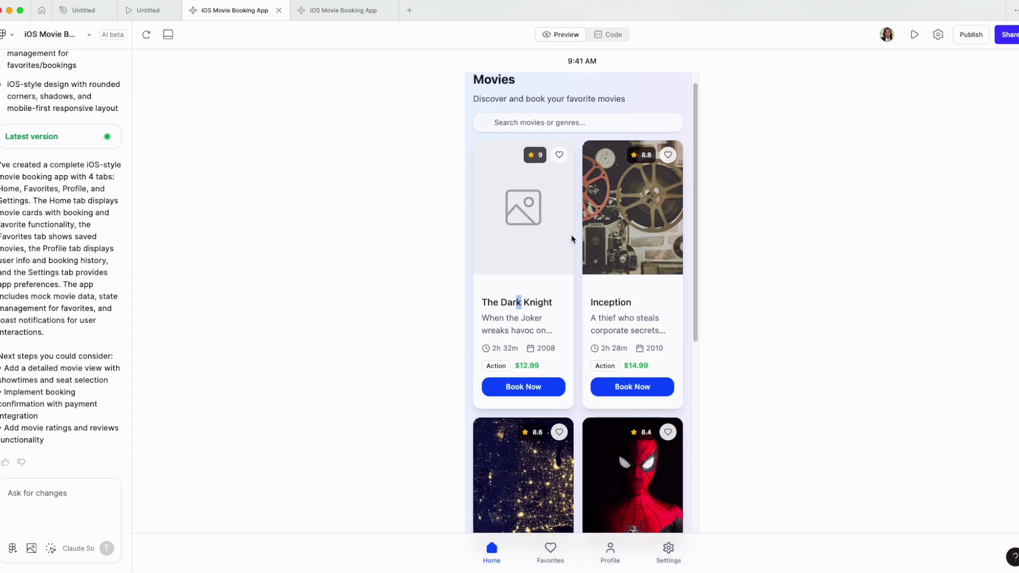
scroll(571, 238, down, 10)
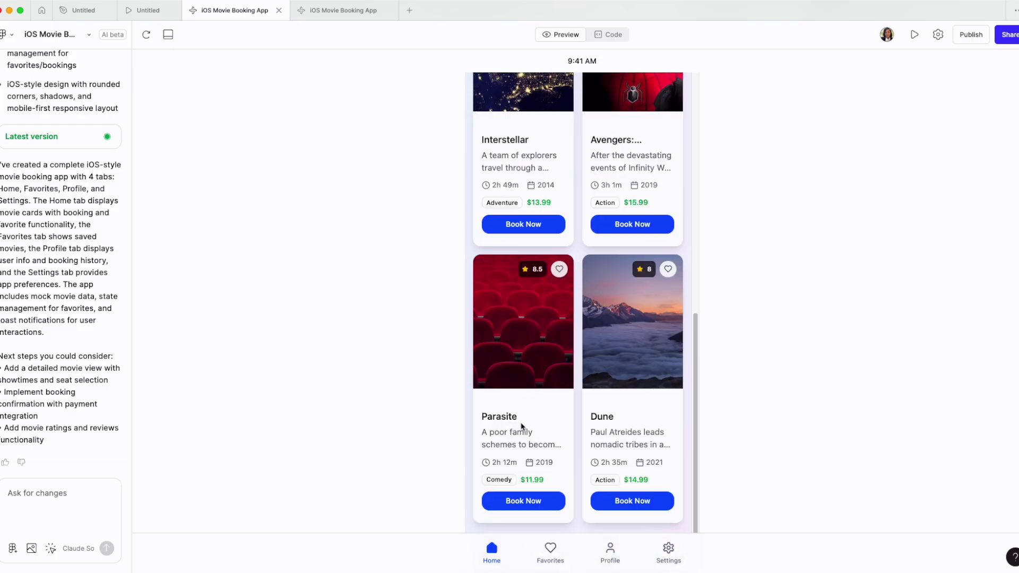
scroll(521, 426, up, 10)
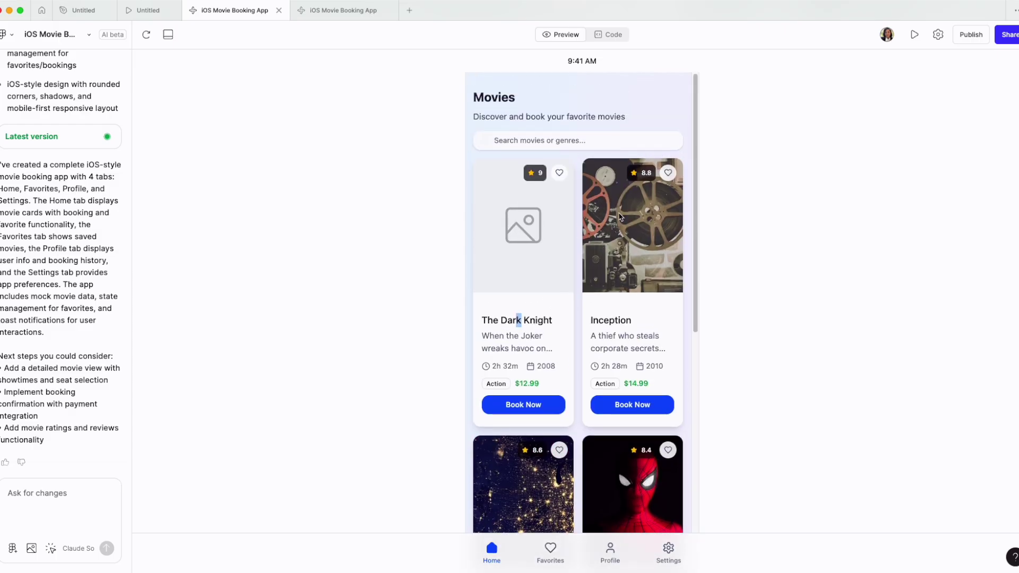
click(547, 143)
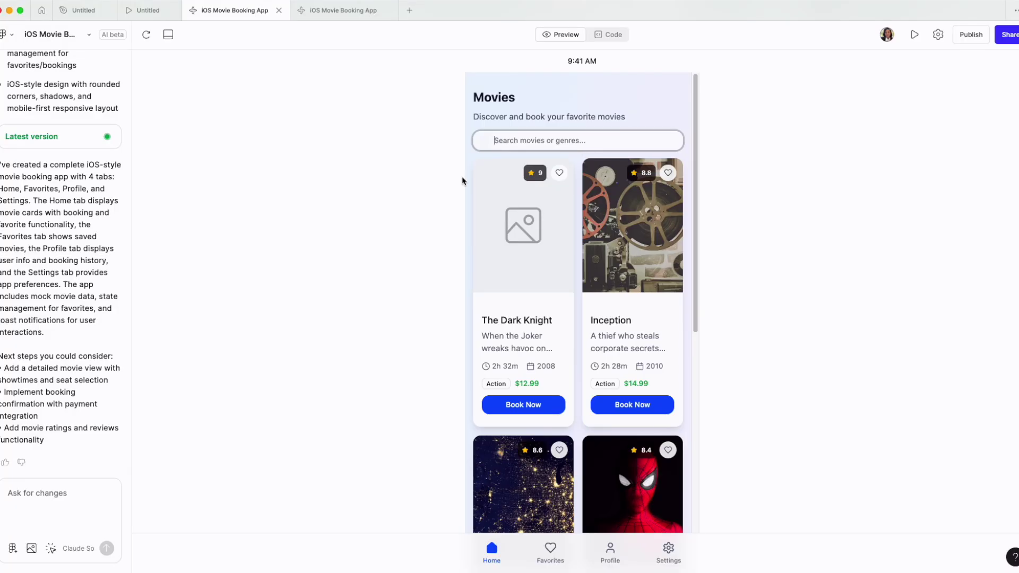
click(51, 549)
Target The Dark Knight's Book Now button and start the request 'make the button inte'.
click(523, 263)
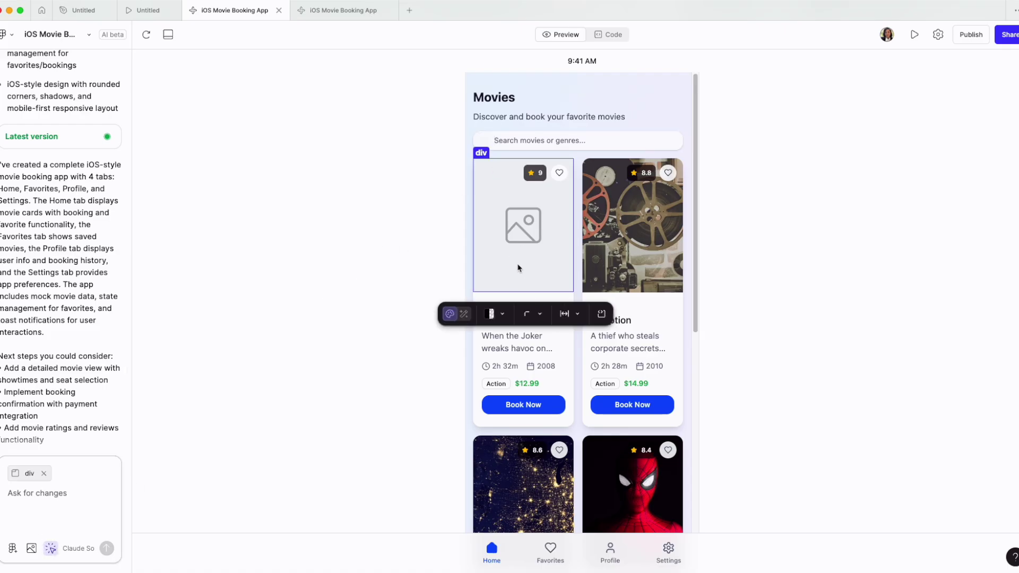
click(537, 413)
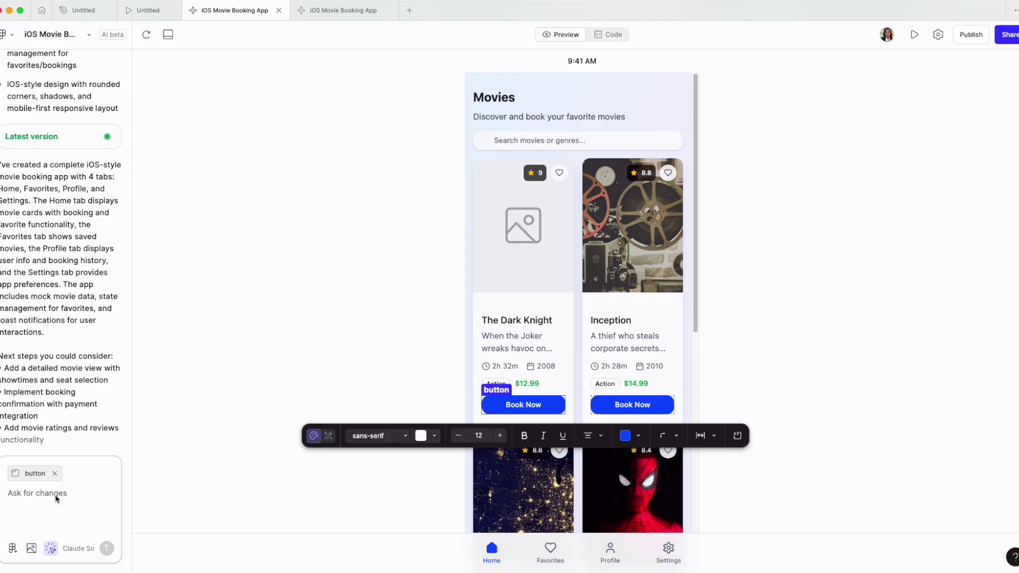
text(make the bu)
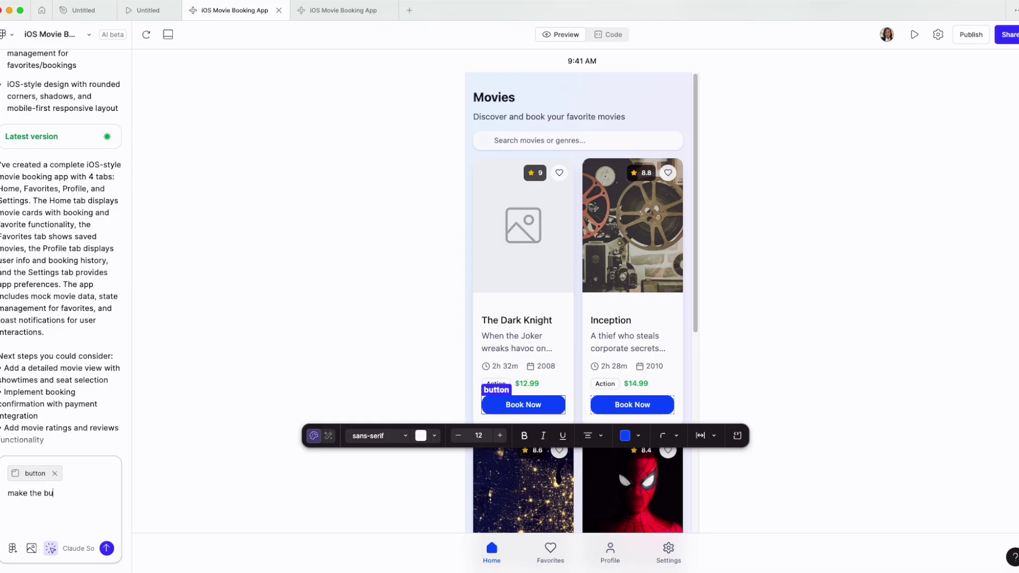
text(tton inte)
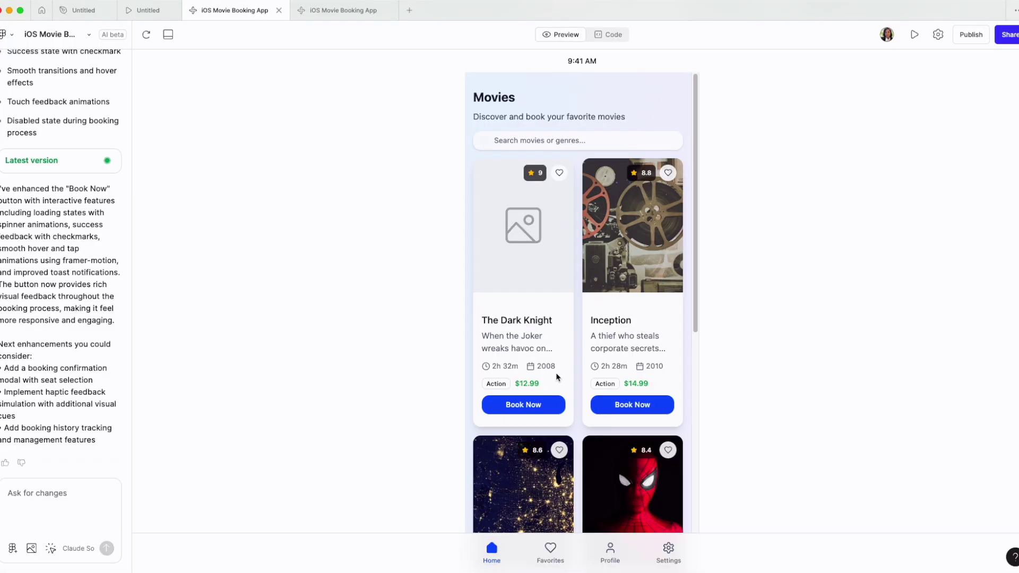
scroll(556, 377, down, 10)
scroll(531, 385, up, 10)
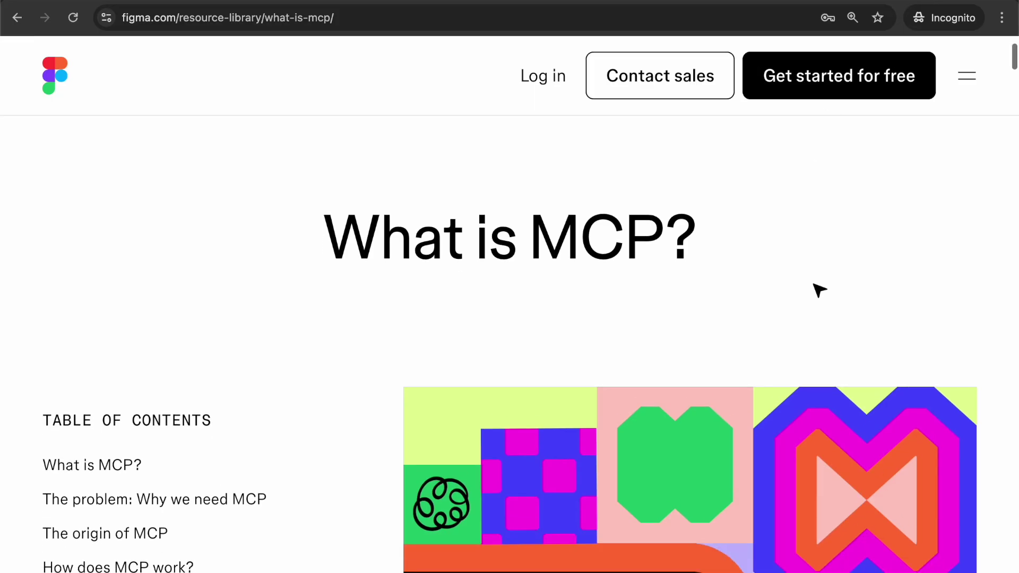
Read the figma.com What is MCP? article and open the Figma MCP server's configuration.
scroll(820, 291, down, 3)
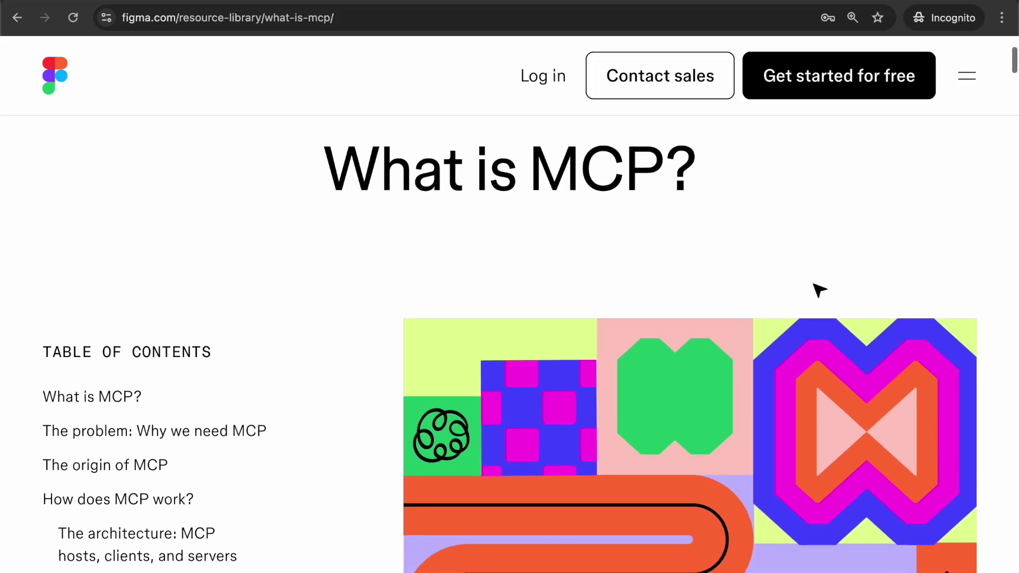
scroll(820, 291, down, 4)
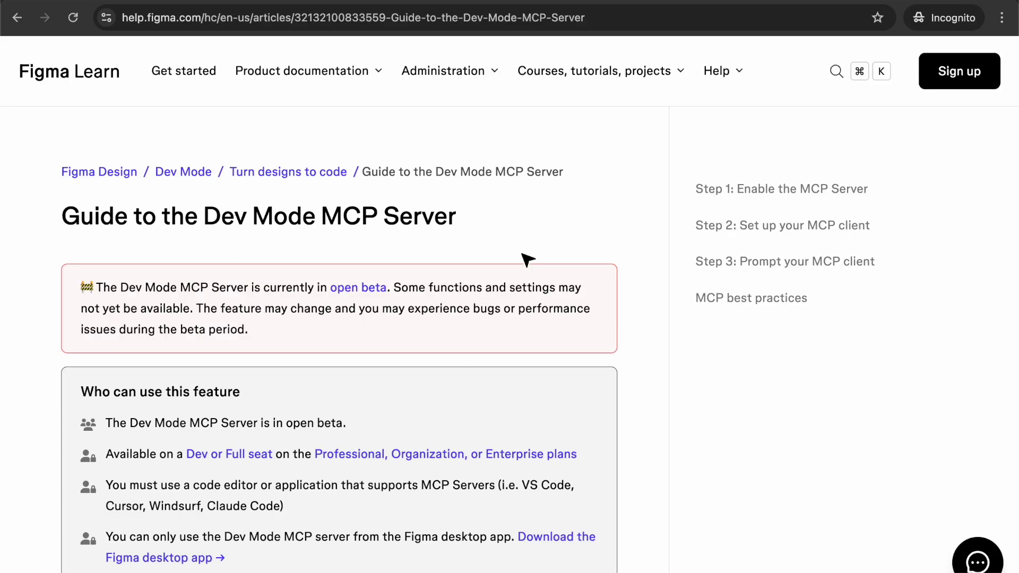
scroll(527, 257, down, 2)
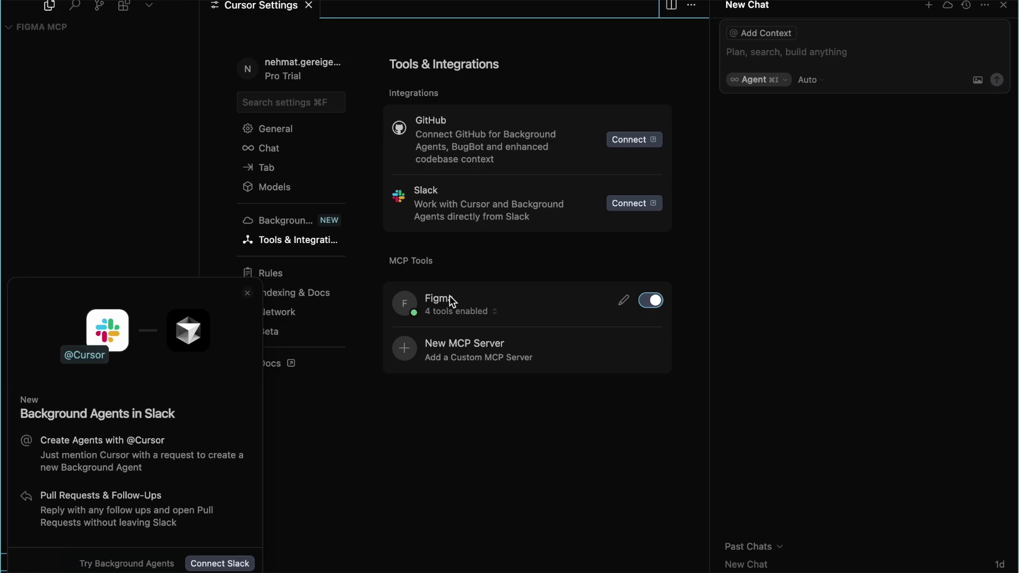
click(624, 300)
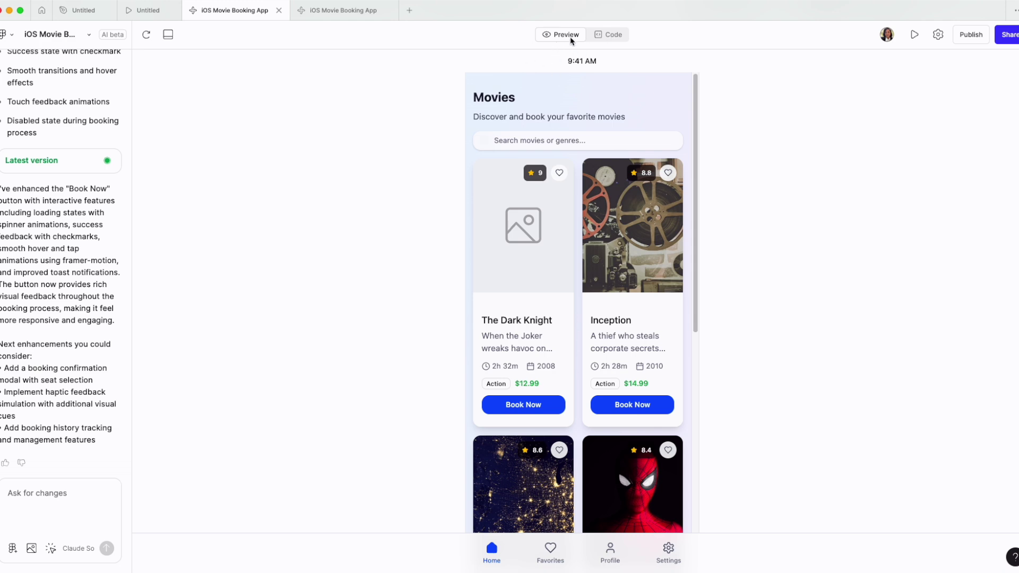
click(617, 37)
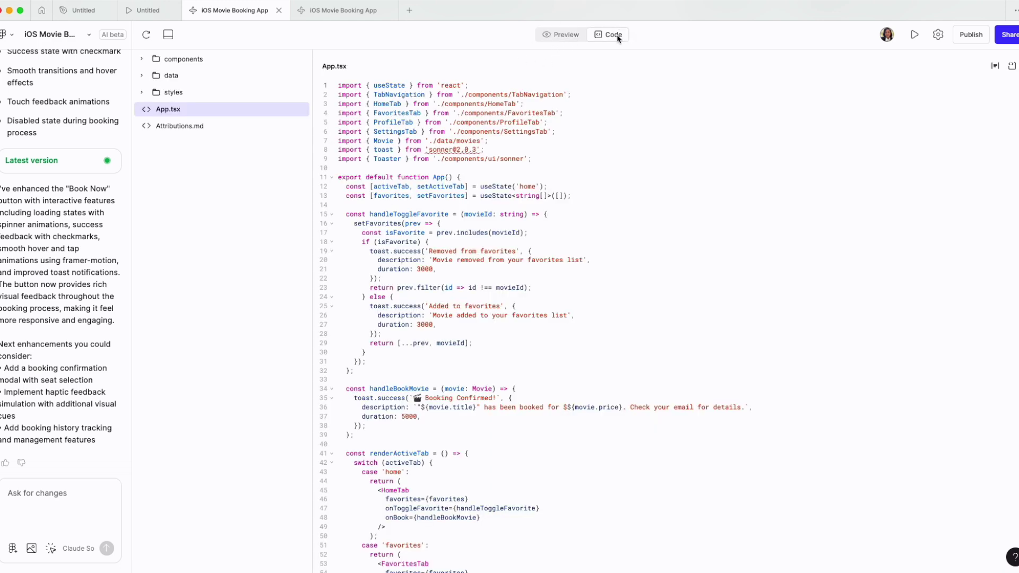
click(561, 35)
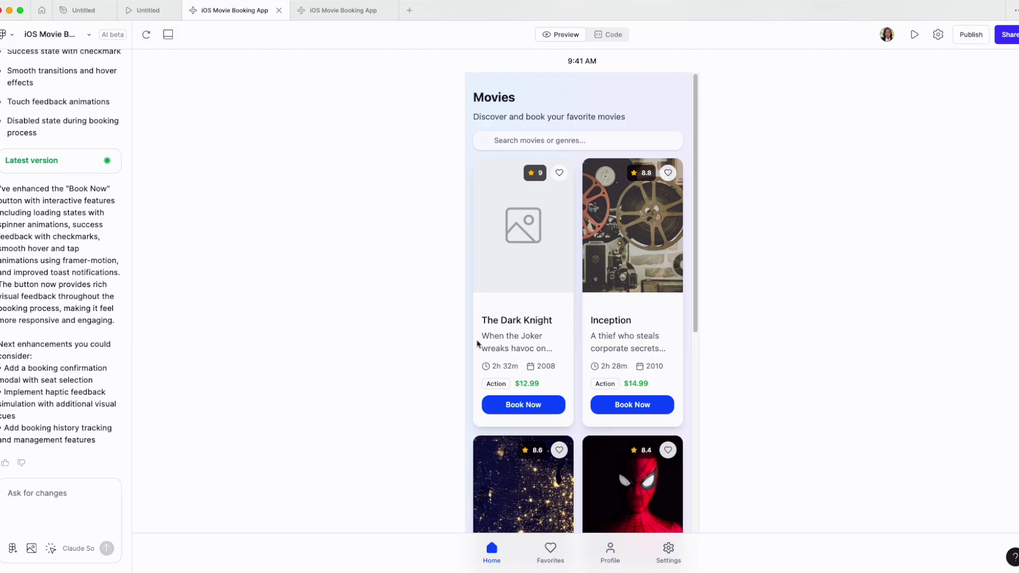
Scroll through the full movie list in the Figma Make preview.
scroll(495, 344, down, 8)
scroll(685, 370, down, 5)
scroll(685, 370, down, 1)
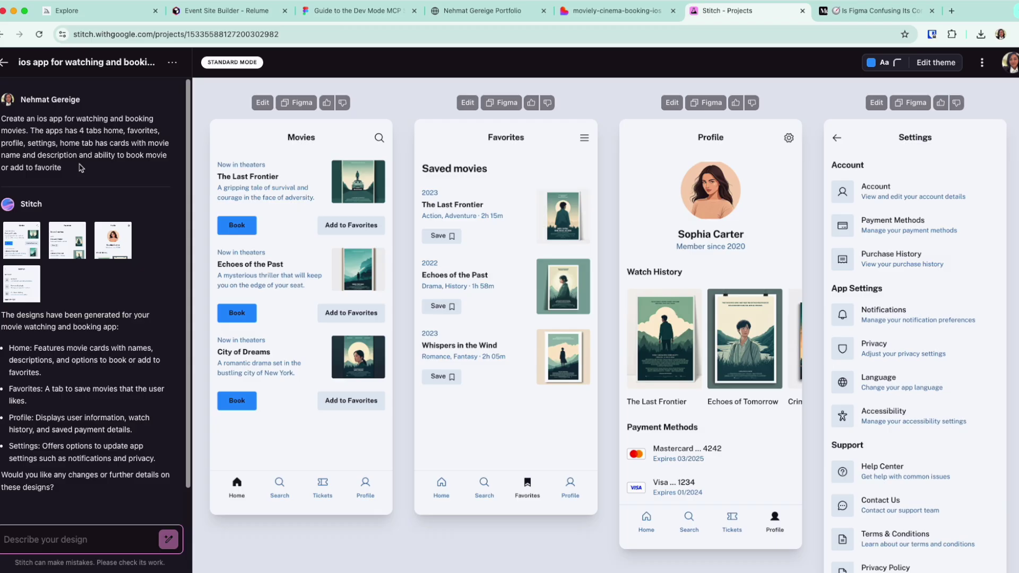
Apply a green #39E079 theme with Lexend font and rounder corners to all four screens.
scroll(80, 168, down, 1)
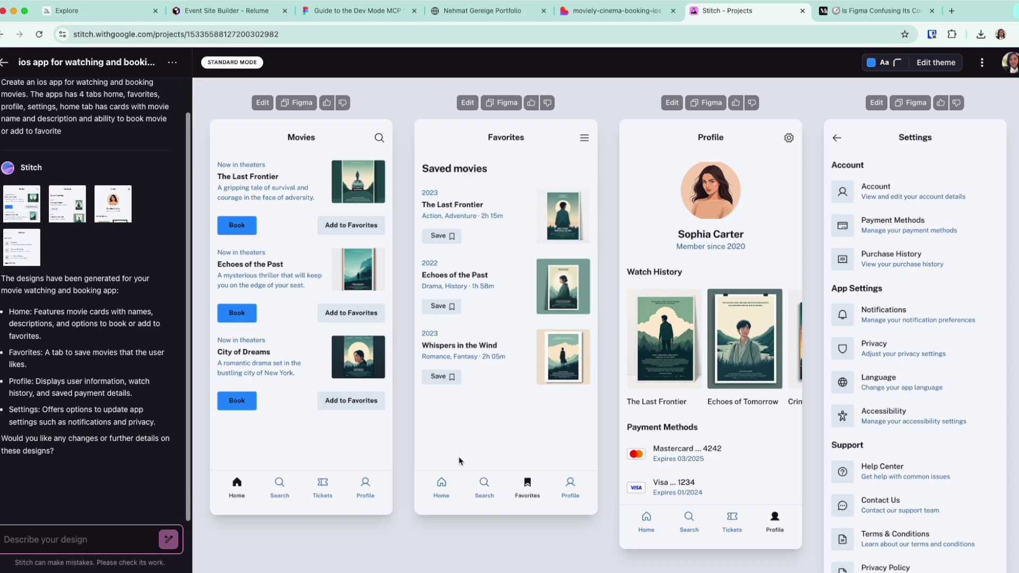
click(907, 64)
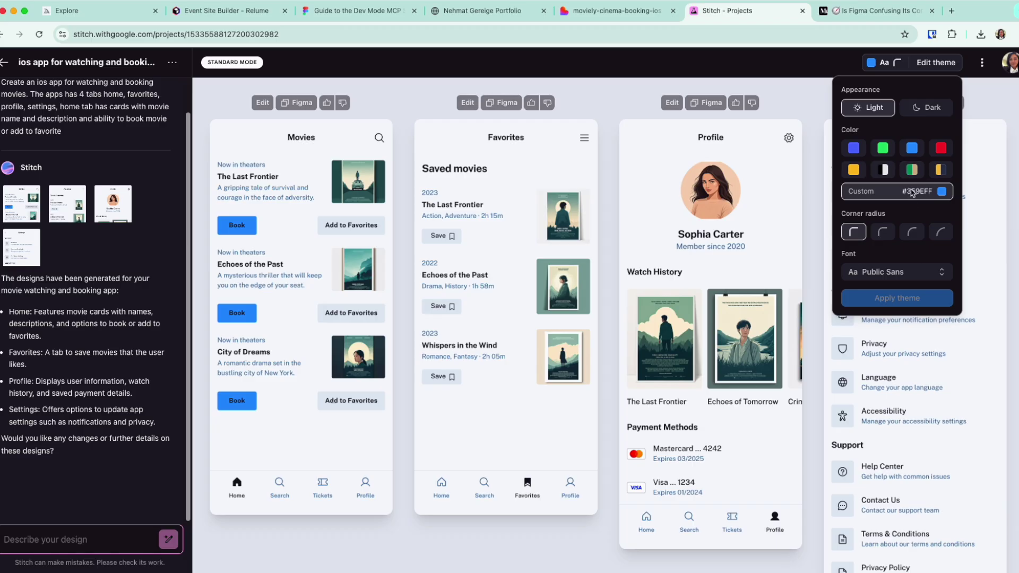
click(883, 148)
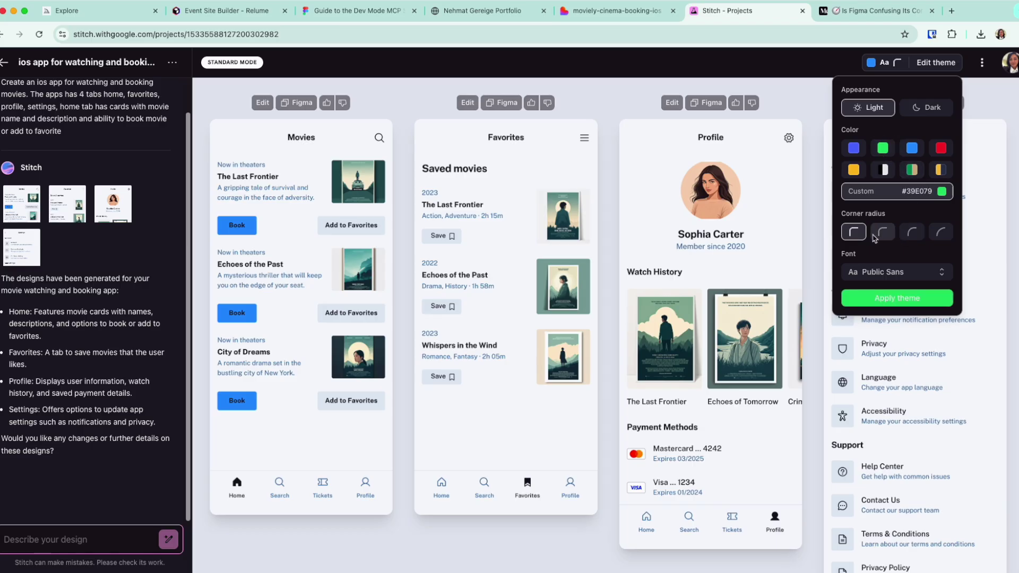
click(900, 273)
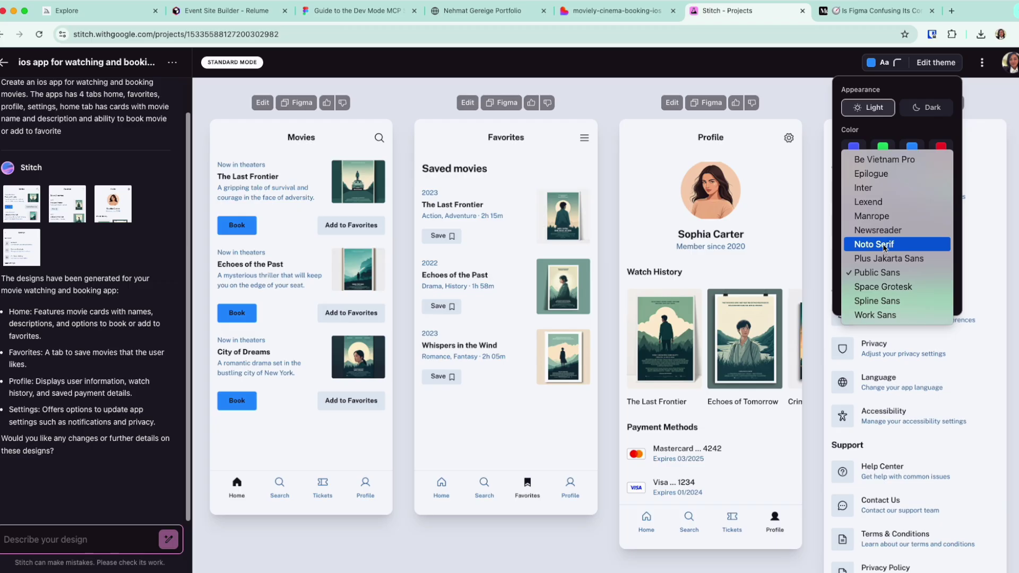
click(886, 202)
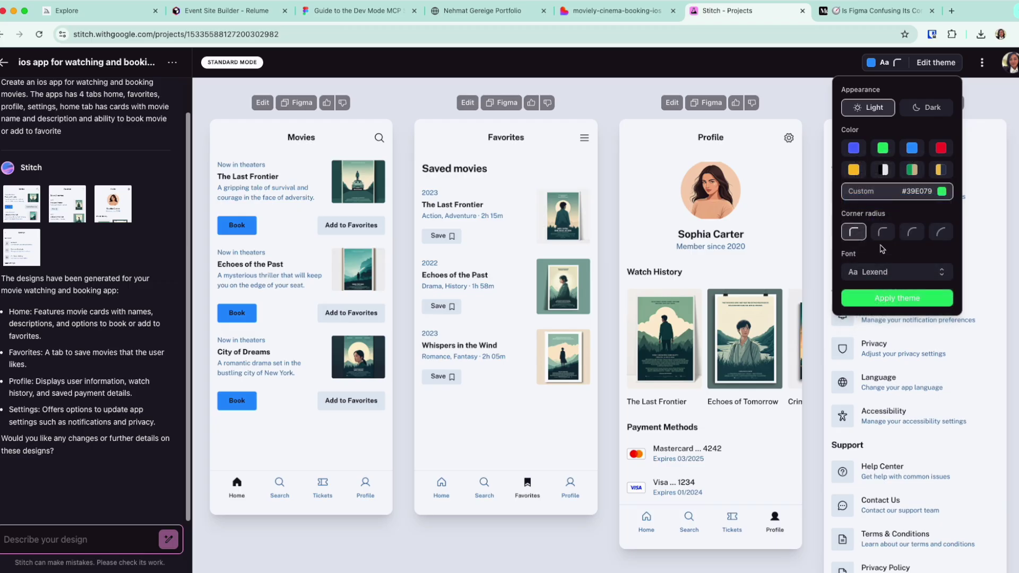
click(881, 235)
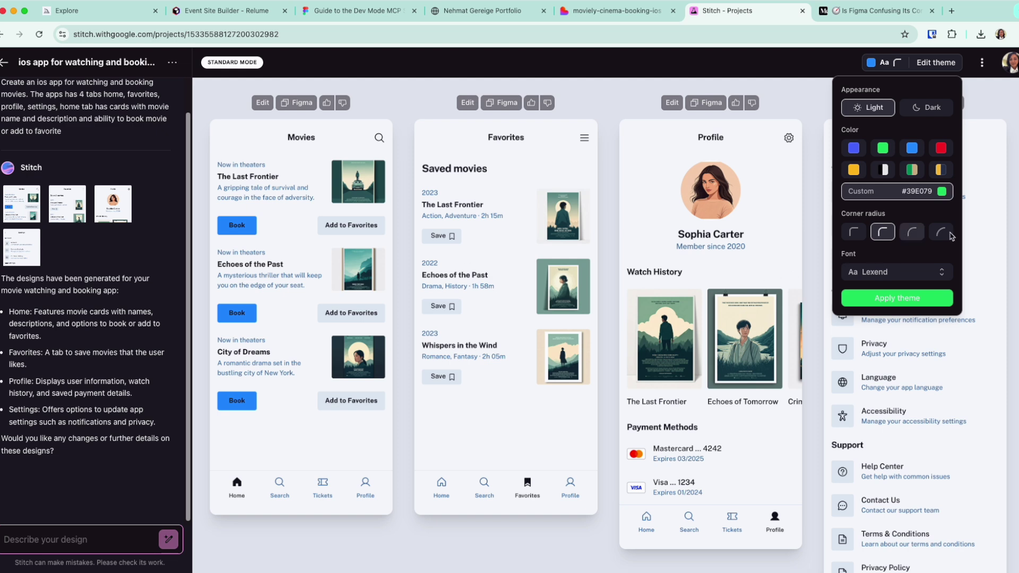
click(913, 235)
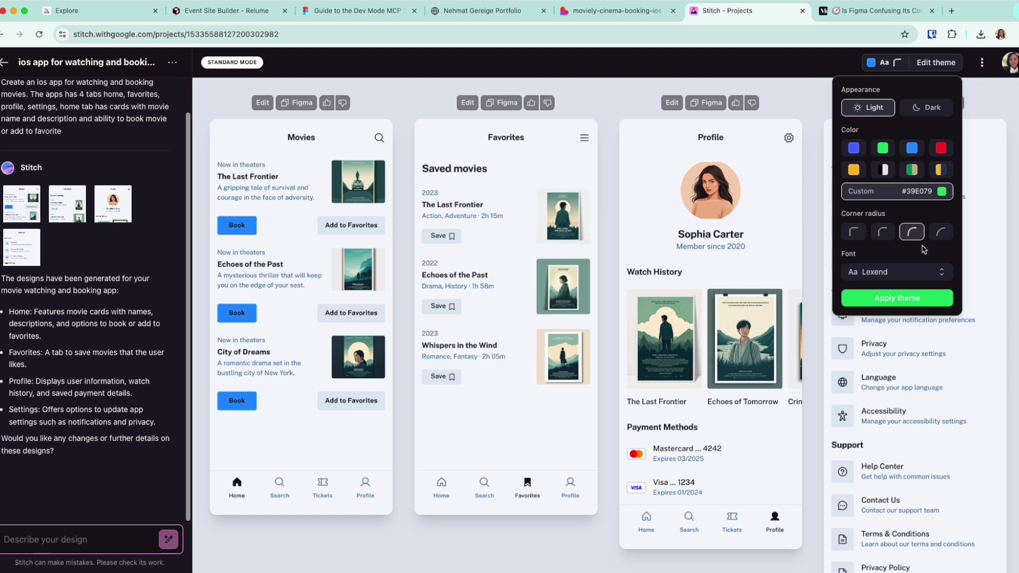
click(905, 299)
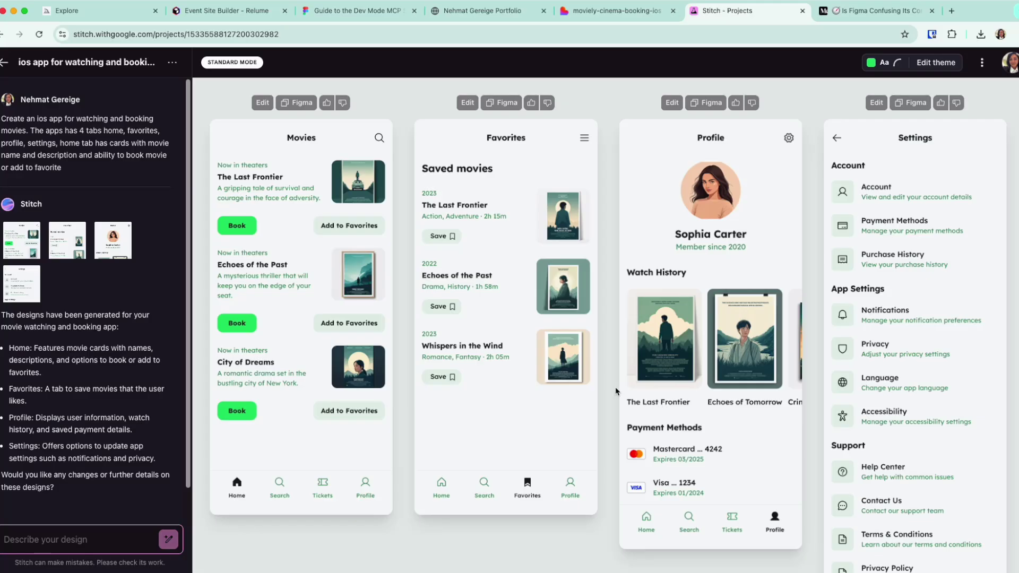
Copy the green Stitch Movies screen for Figma and switch to the Figma app.
click(468, 104)
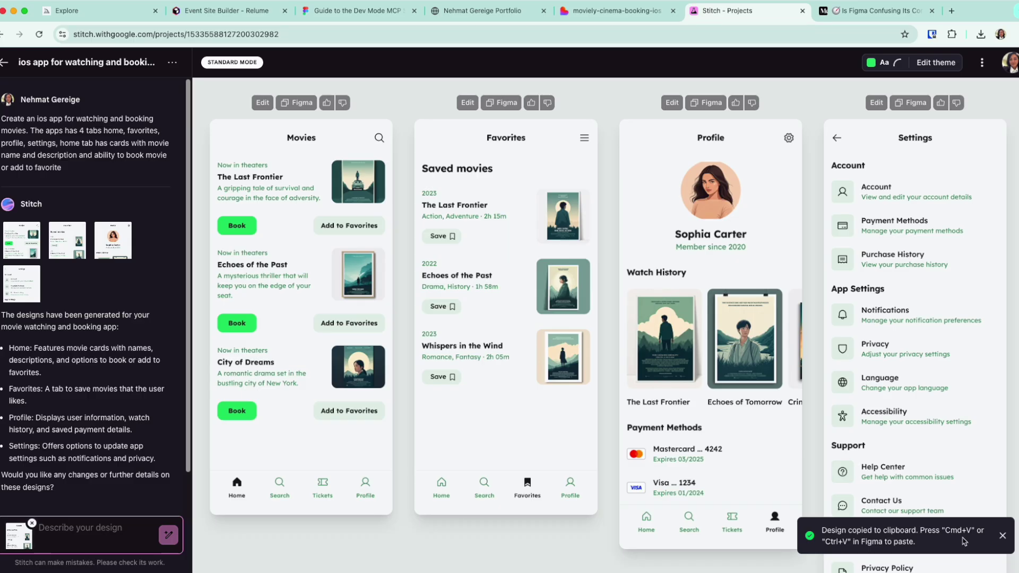
key(super+Tab)
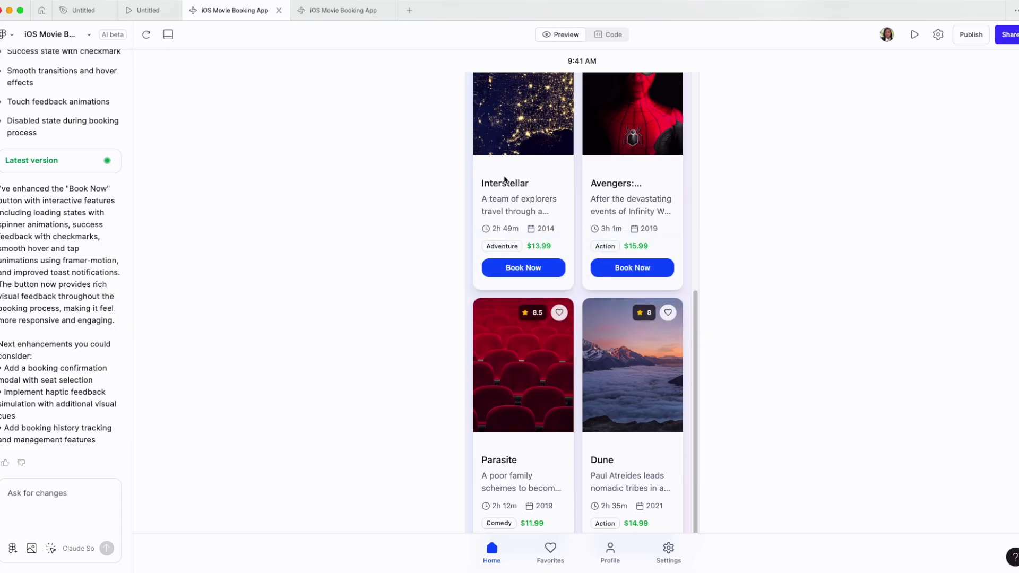
Paste the copied green Stitch Movies screen into the Untitled design file.
click(150, 13)
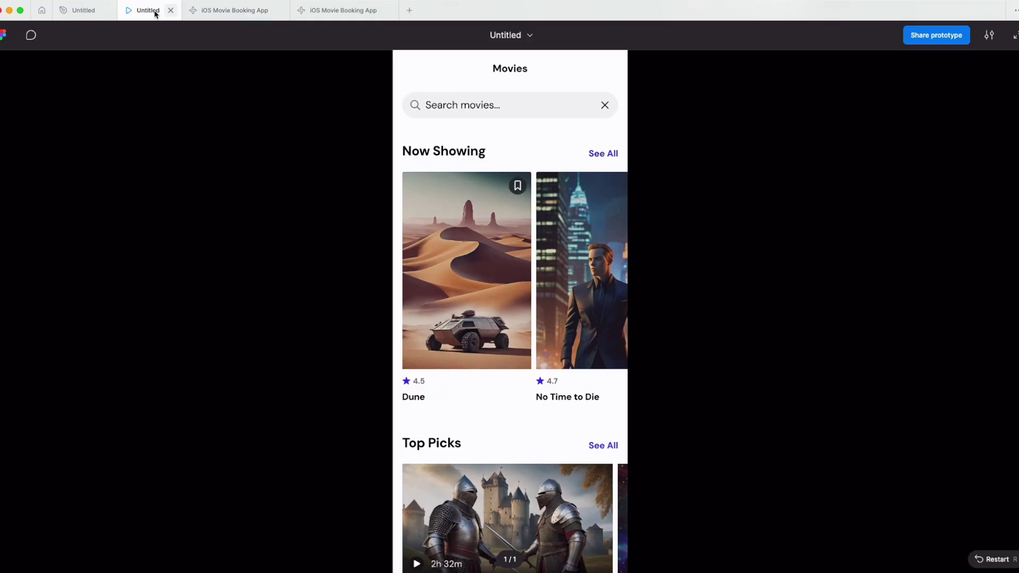
click(83, 11)
scroll(651, 351, right, 5)
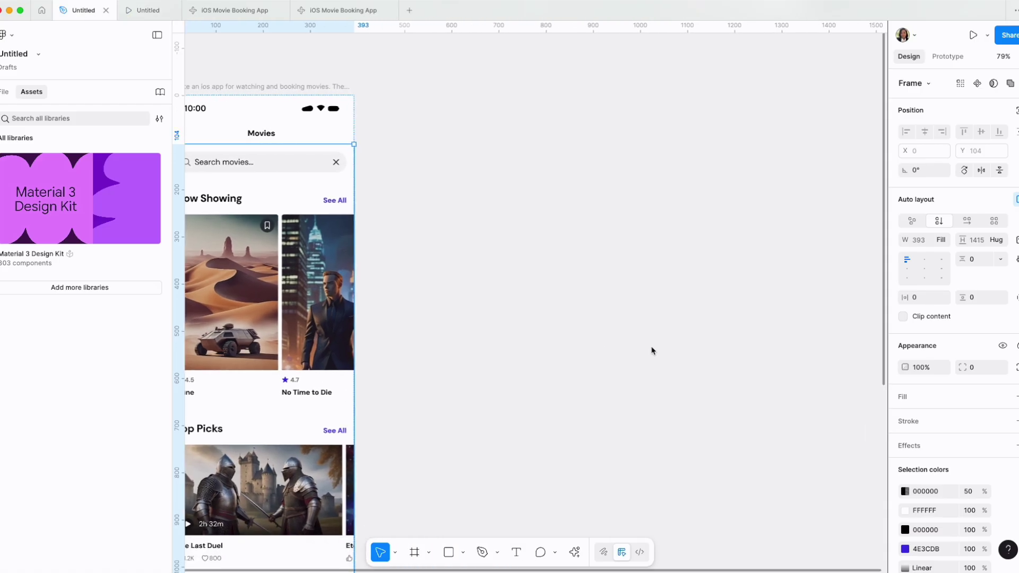
click(651, 351)
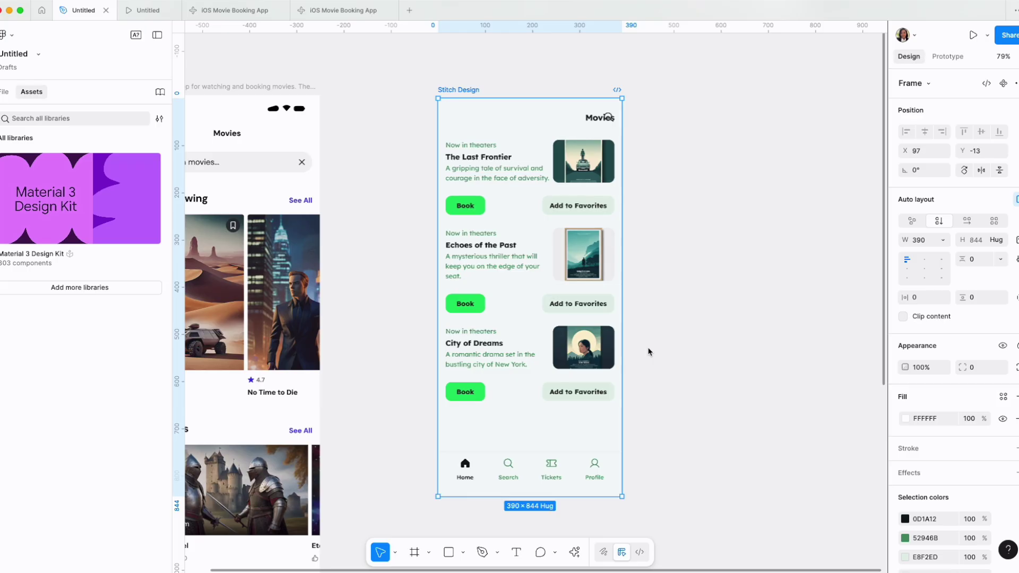
key(super+v)
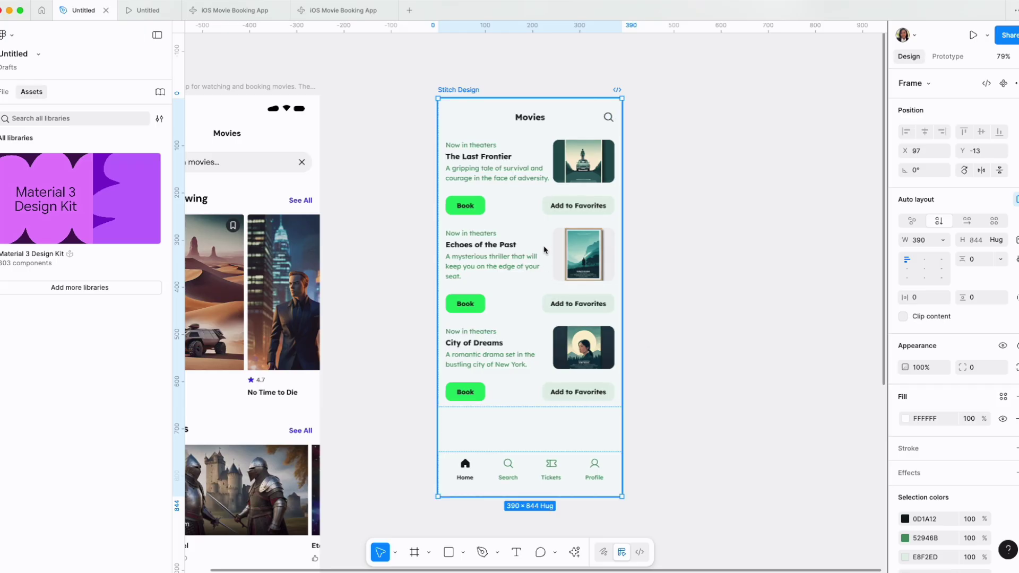
Drill through the layer tree to the first card's poster and inspect its image fill.
click(555, 151)
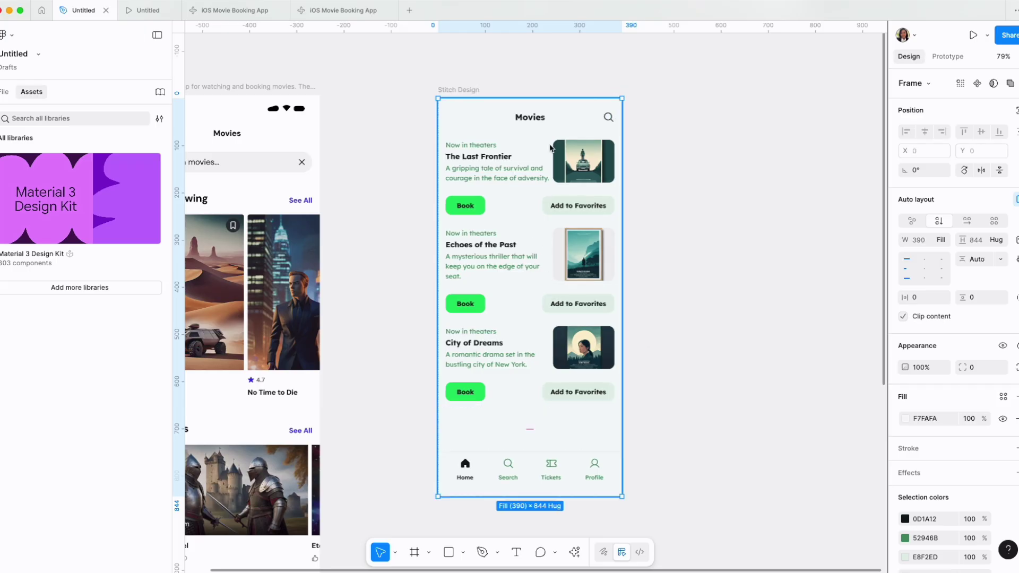
click(7, 91)
double_click(583, 172)
double_click(583, 172)
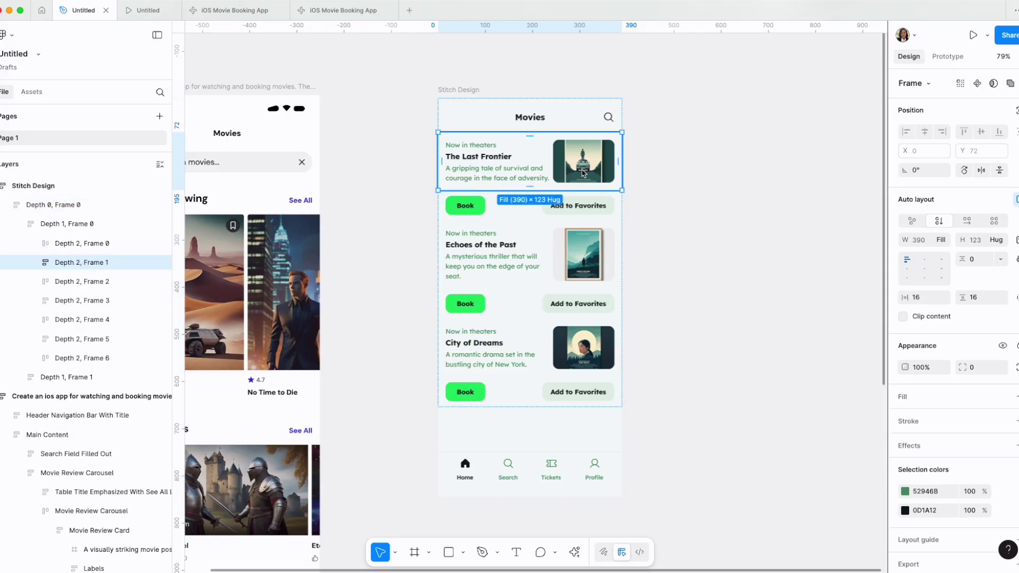
double_click(583, 172)
double_click(583, 172)
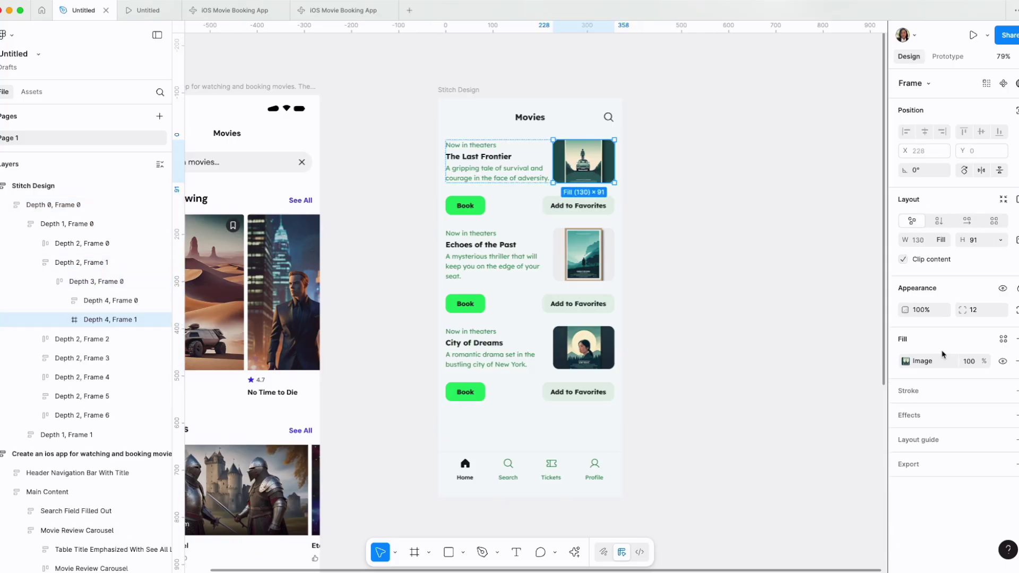
click(912, 360)
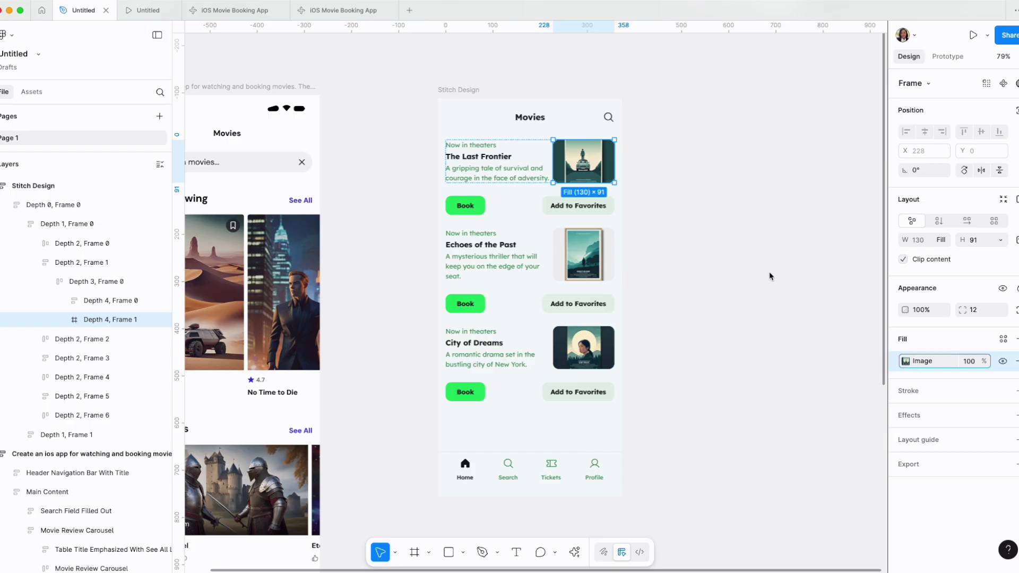
click(651, 266)
Drill into the first movie card down to its description text layer.
click(512, 182)
double_click(507, 175)
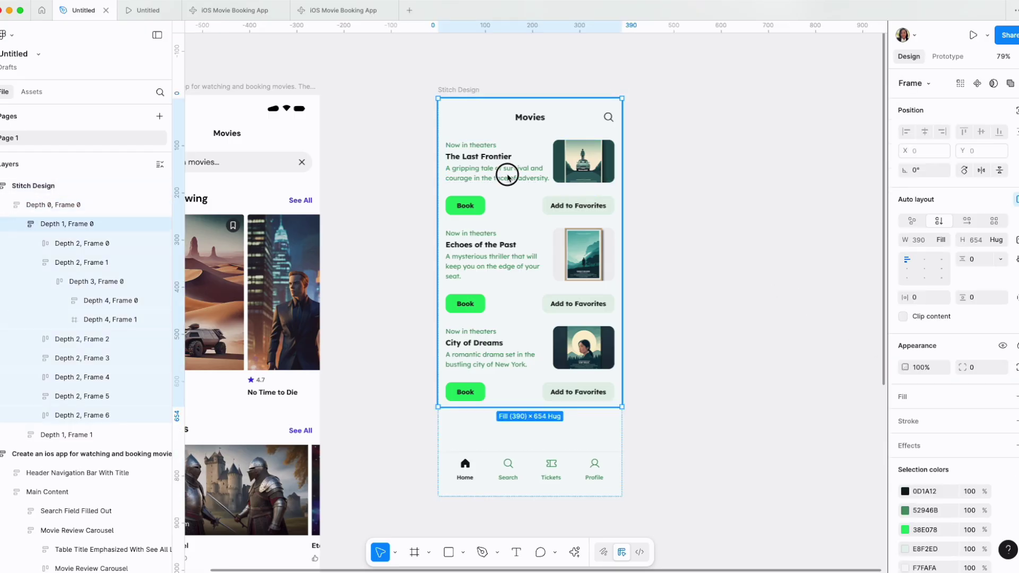
double_click(507, 176)
double_click(508, 178)
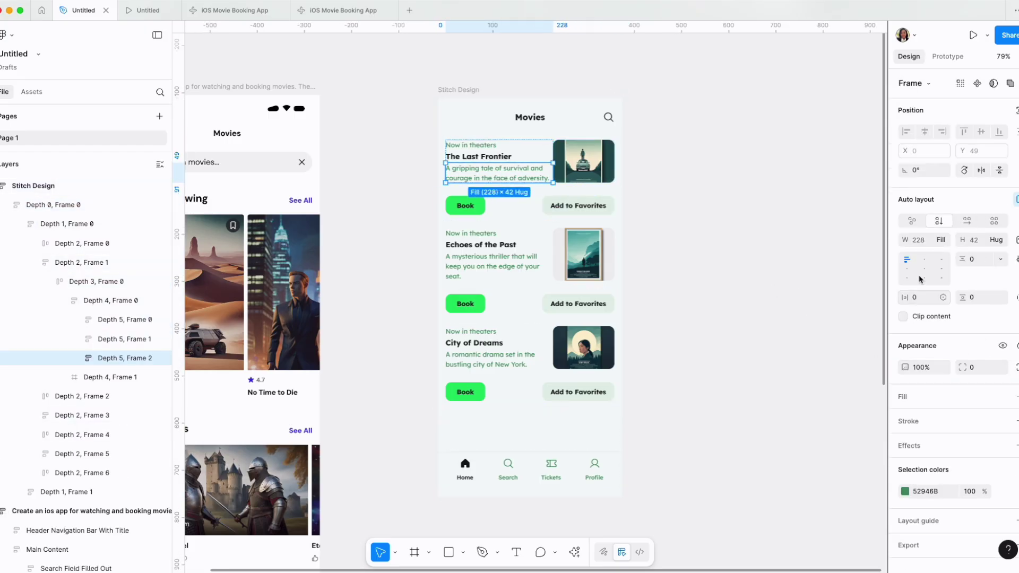
scroll(960, 408, down, 1)
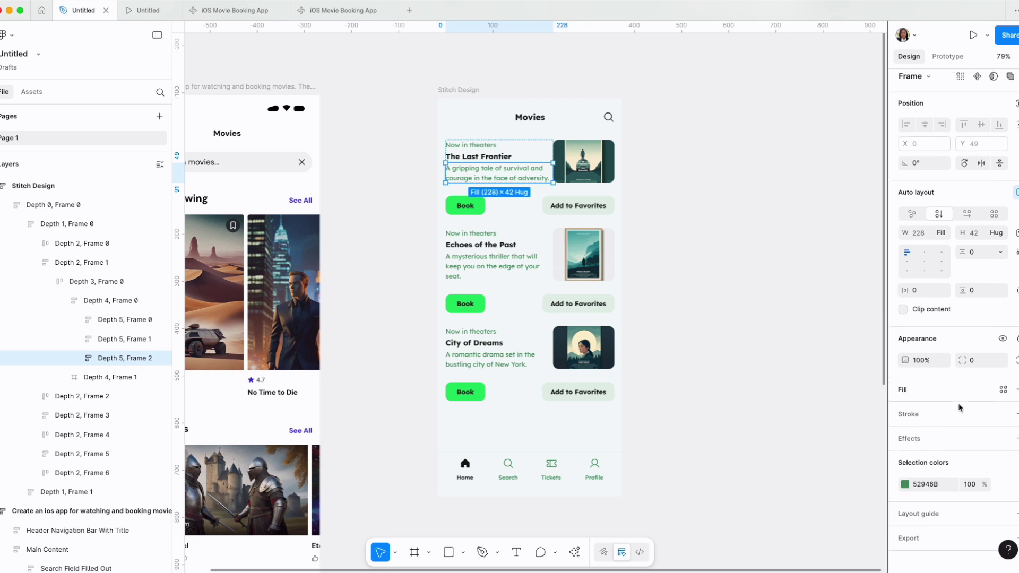
double_click(505, 166)
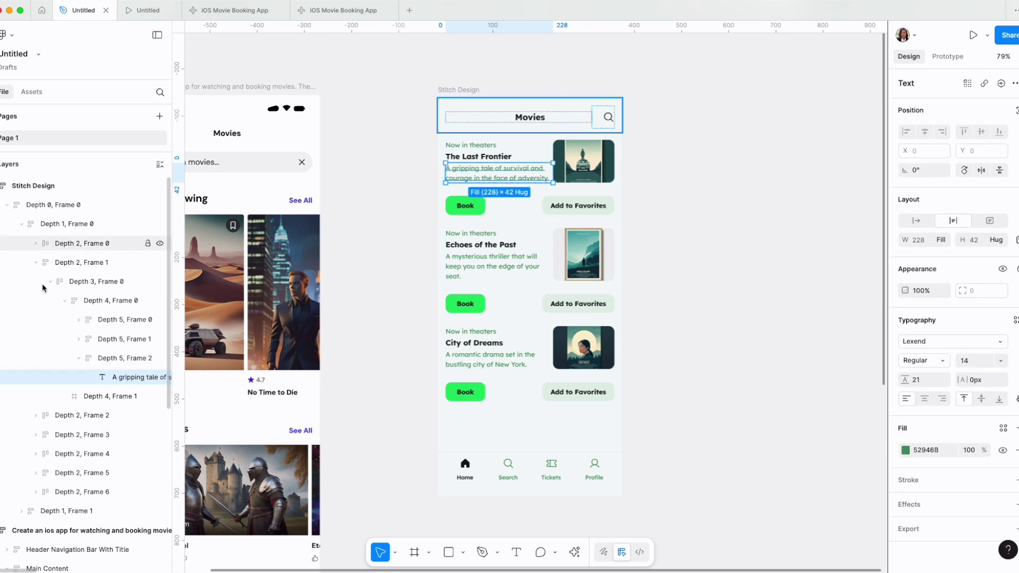